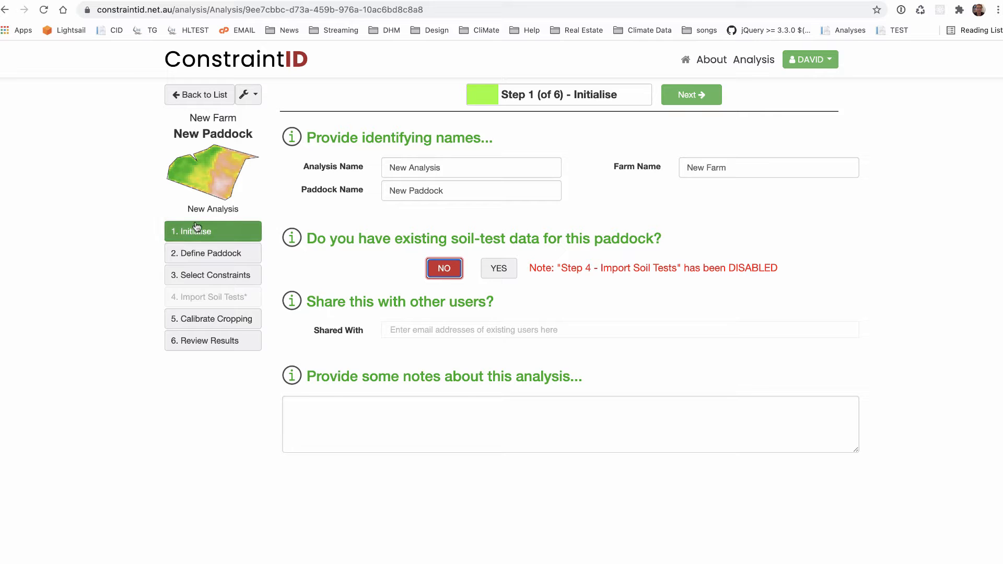
# Answer YES to having existing soil-test data for this paddock, enabling the Import Soil Tests stage.
pyautogui.click(501, 269)
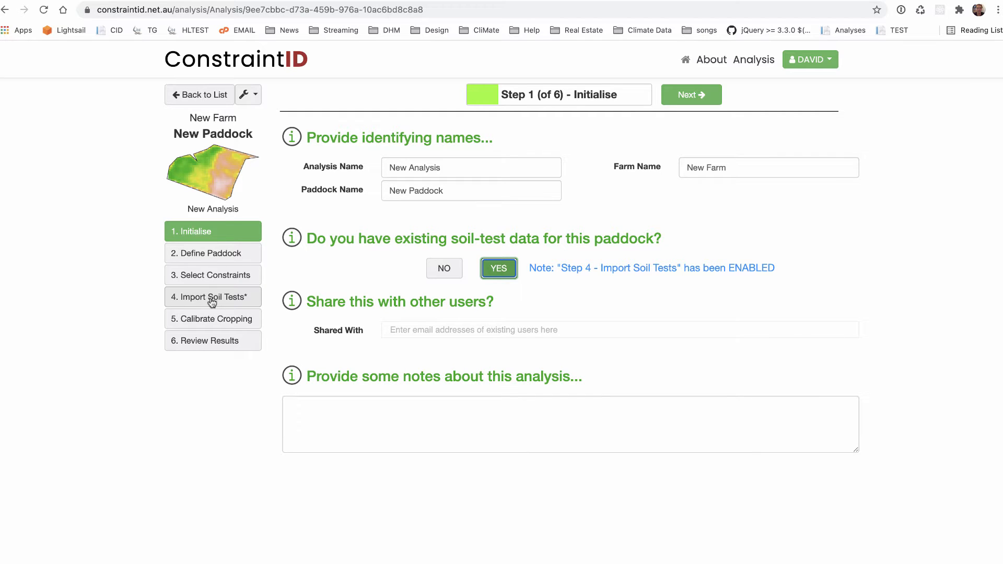
pyautogui.click(444, 275)
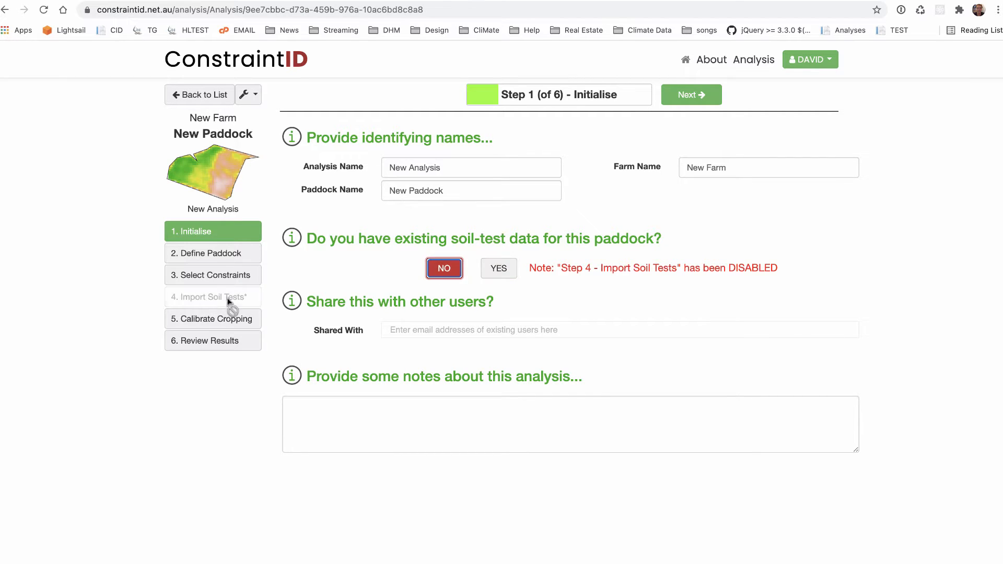
pyautogui.click(491, 270)
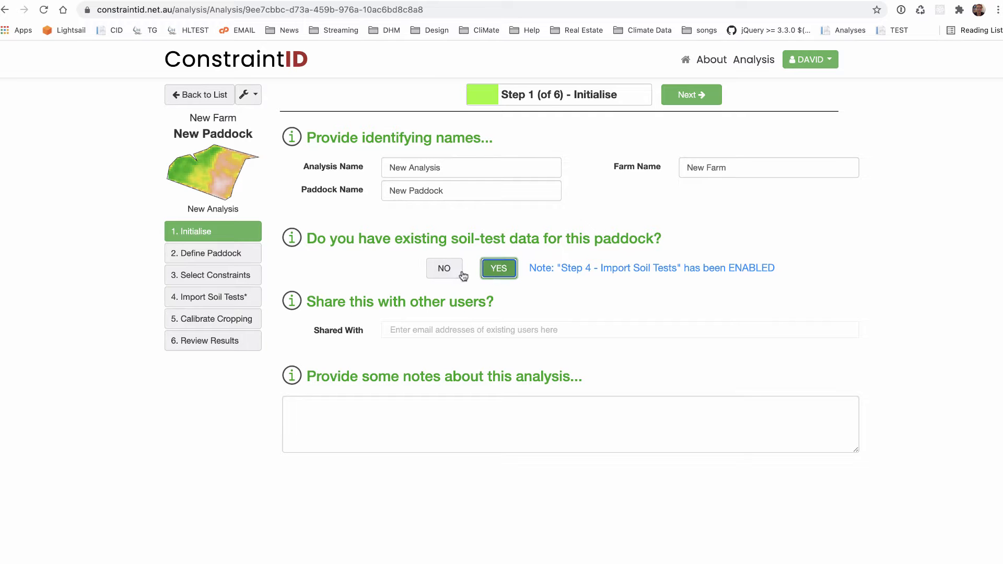
# Select BD, Cl, ECe, EC and ESP as the soil constraints to monitor.
pyautogui.click(220, 258)
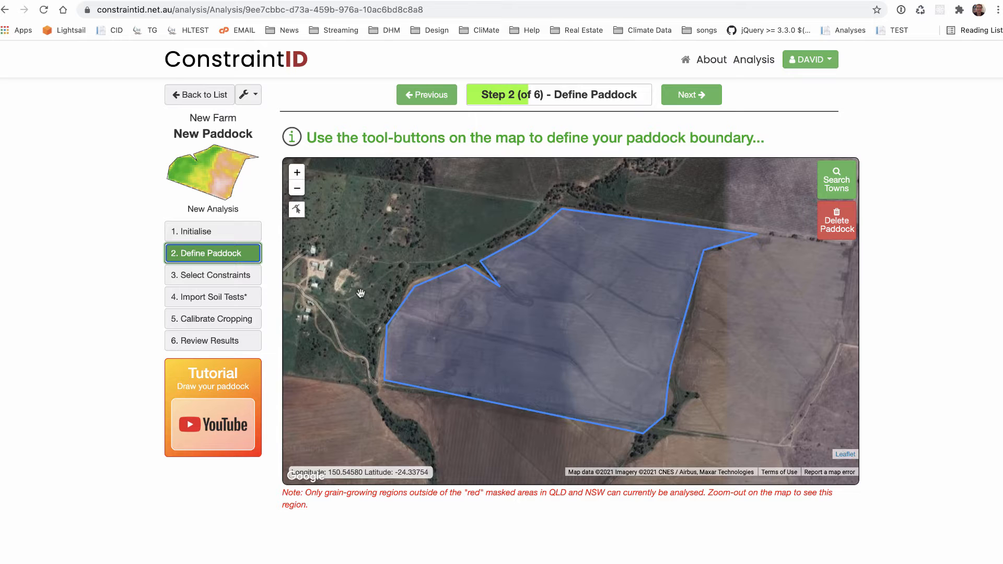
pyautogui.click(242, 277)
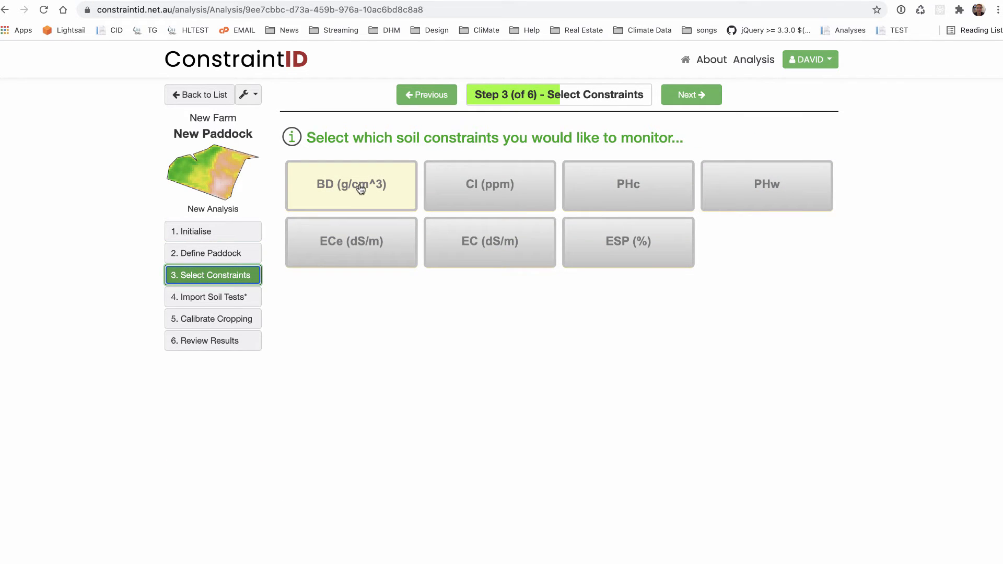
pyautogui.click(361, 187)
pyautogui.click(470, 181)
pyautogui.click(343, 242)
pyautogui.click(508, 238)
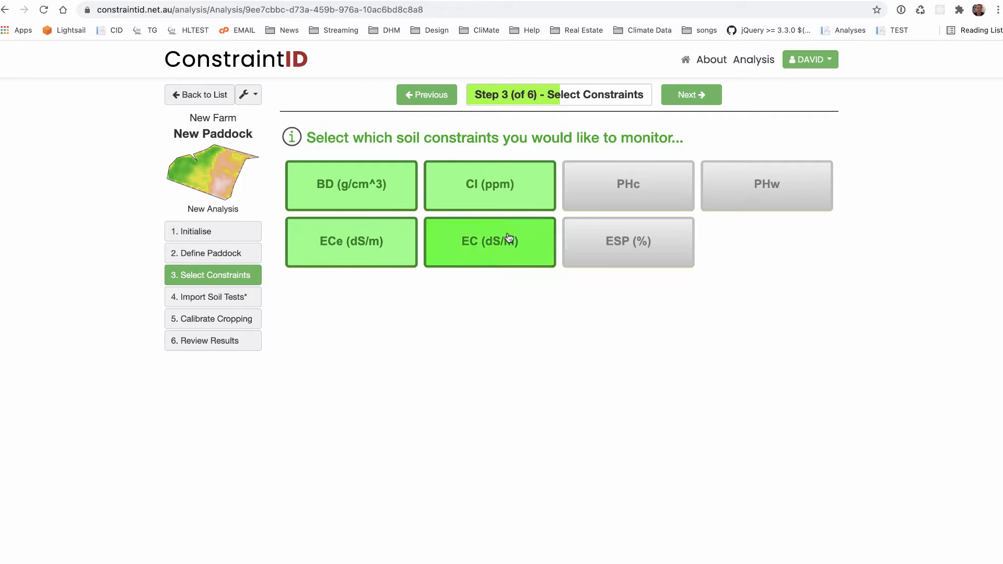
pyautogui.click(625, 241)
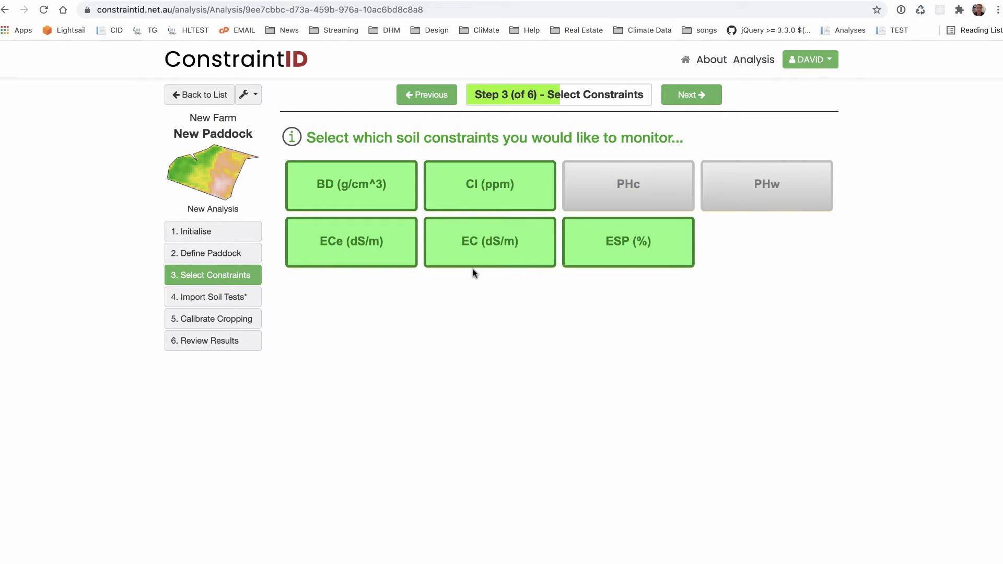
# Manually add a soil test located in the western part of the paddock, at about latitude -24.33955, longitude 150.54913.
pyautogui.click(238, 295)
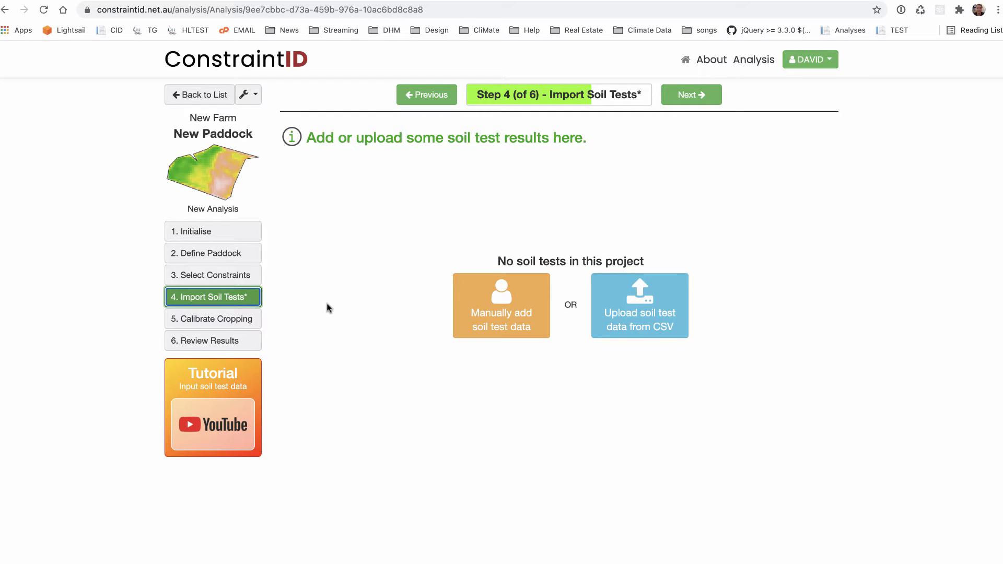
pyautogui.moveTo(493, 261); pyautogui.dragTo(655, 261)
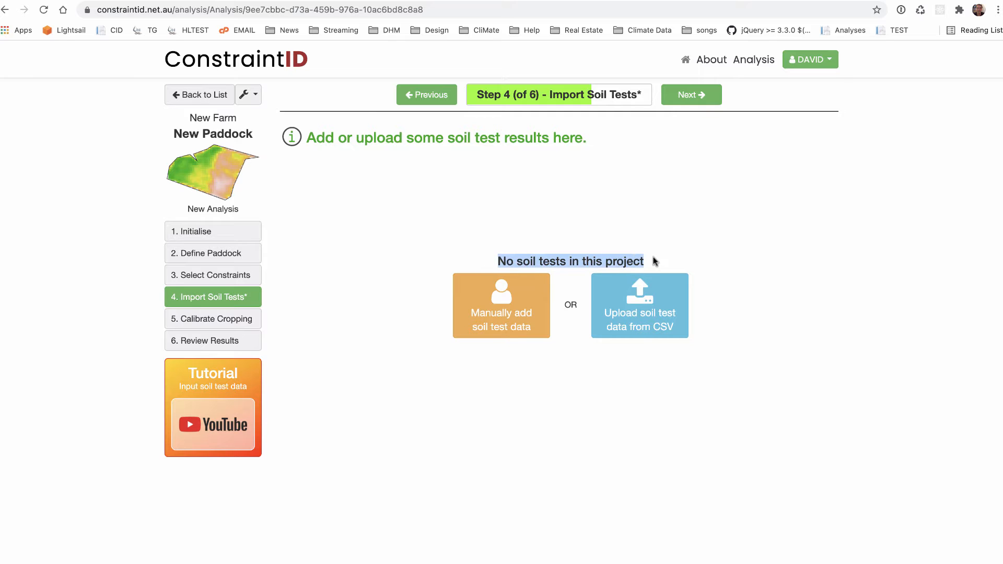
pyautogui.click(470, 262)
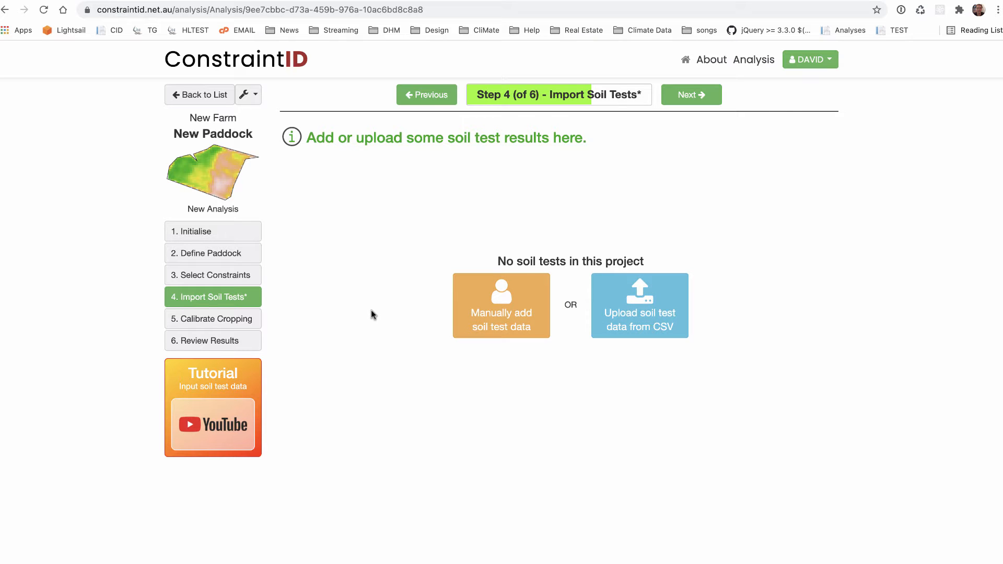
pyautogui.click(508, 302)
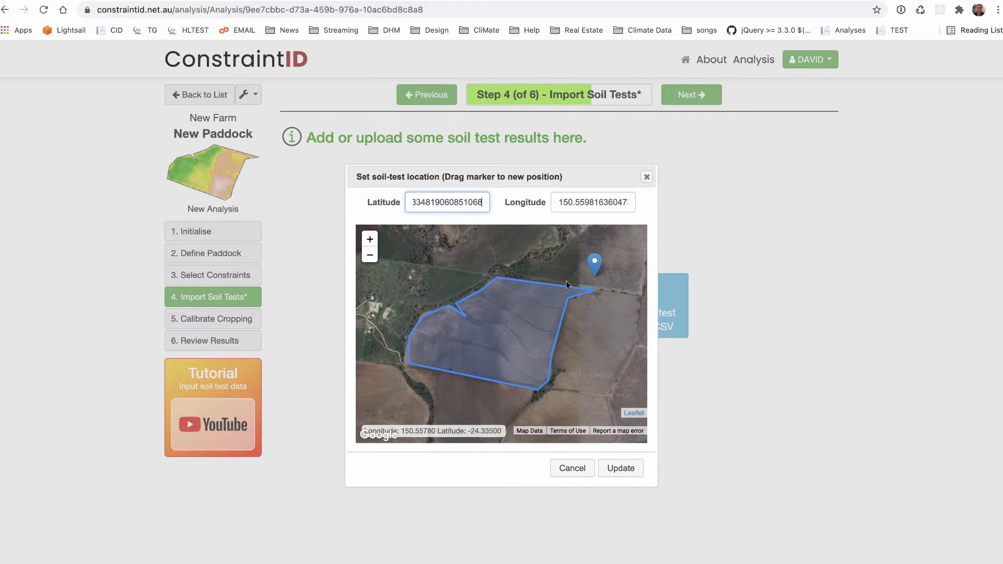
pyautogui.click(598, 267)
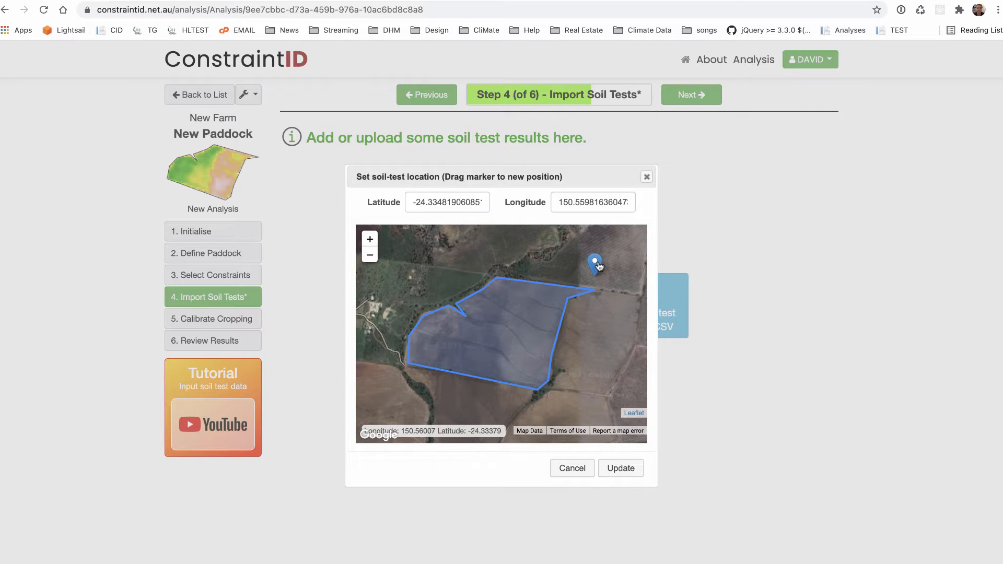
pyautogui.moveTo(599, 267)
pyautogui.mouseDown()
pyautogui.moveTo(502, 292)
pyautogui.moveTo(451, 320)
pyautogui.moveTo(445, 341)
pyautogui.mouseUp()
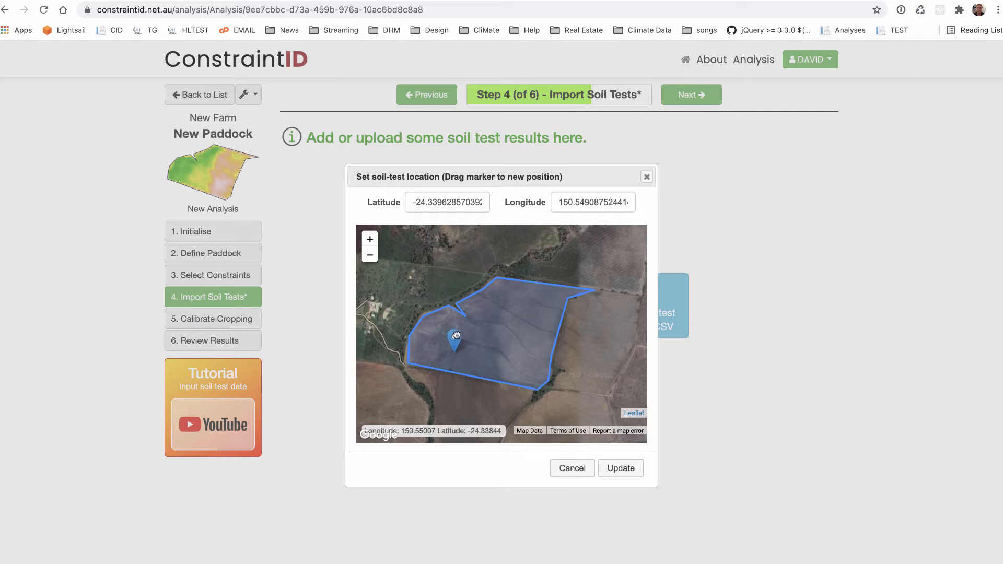
pyautogui.moveTo(445, 333); pyautogui.dragTo(445, 334)
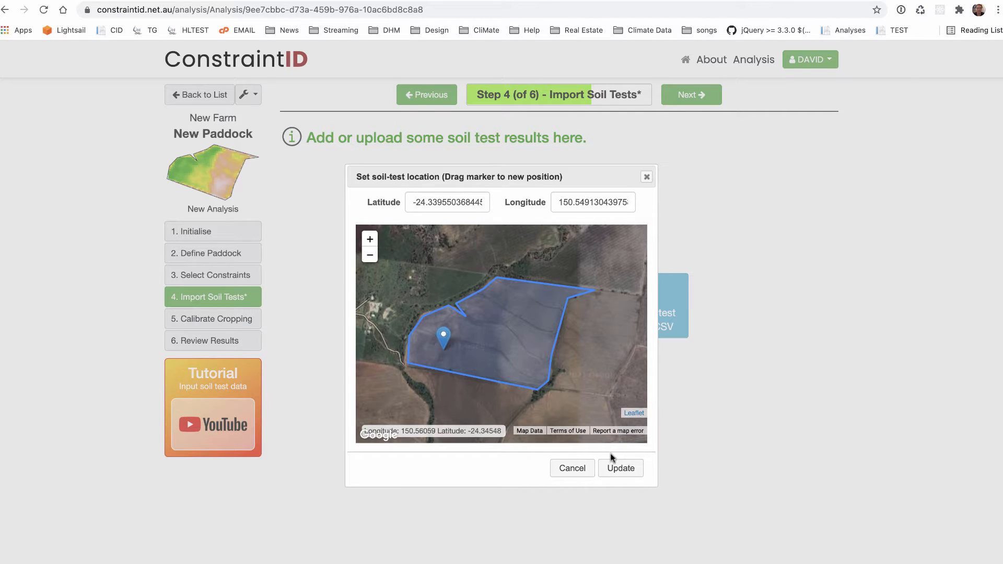
pyautogui.click(621, 468)
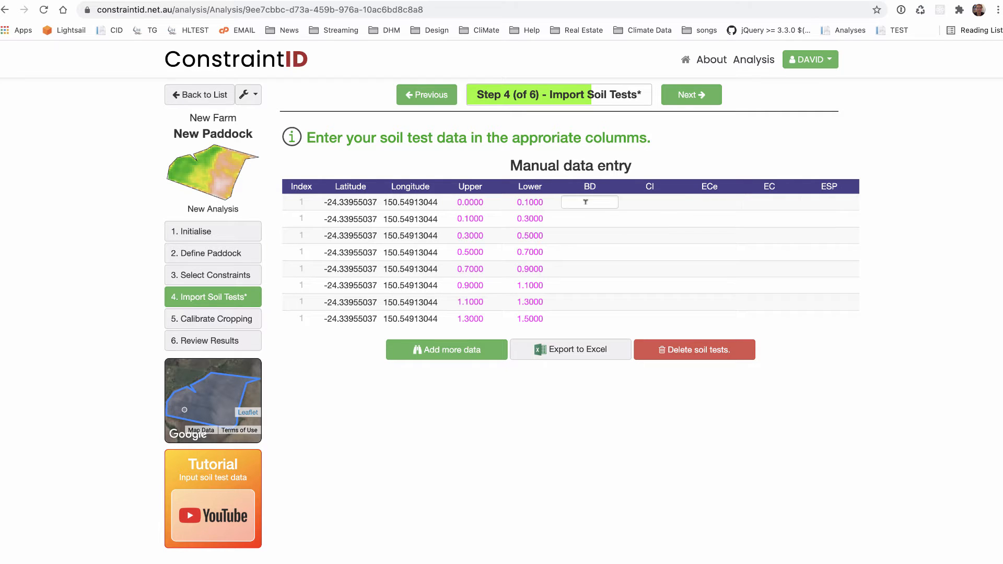
# Add PHc to the monitored soil constraints and return to the soil-test data table.
pyautogui.click(230, 275)
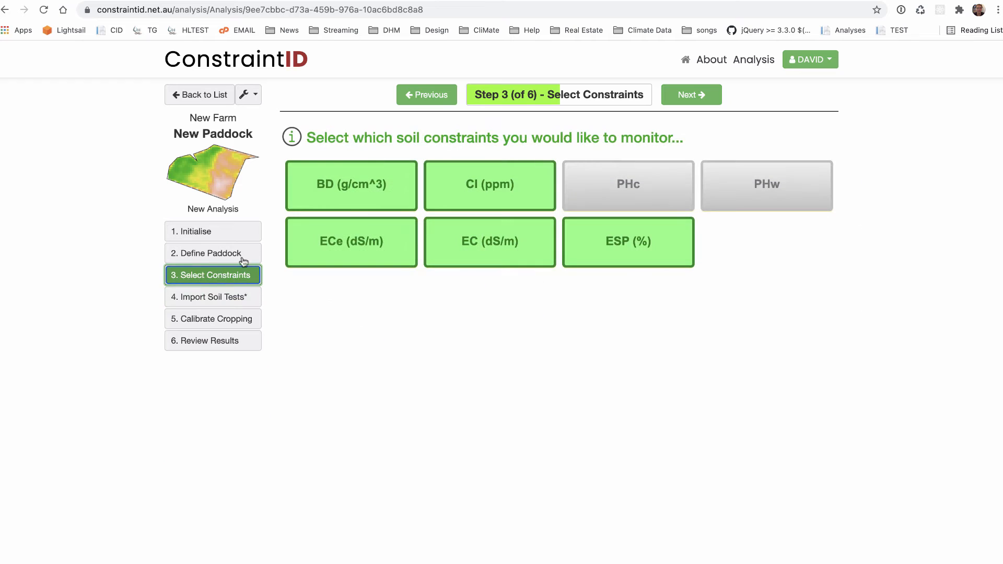
pyautogui.click(224, 297)
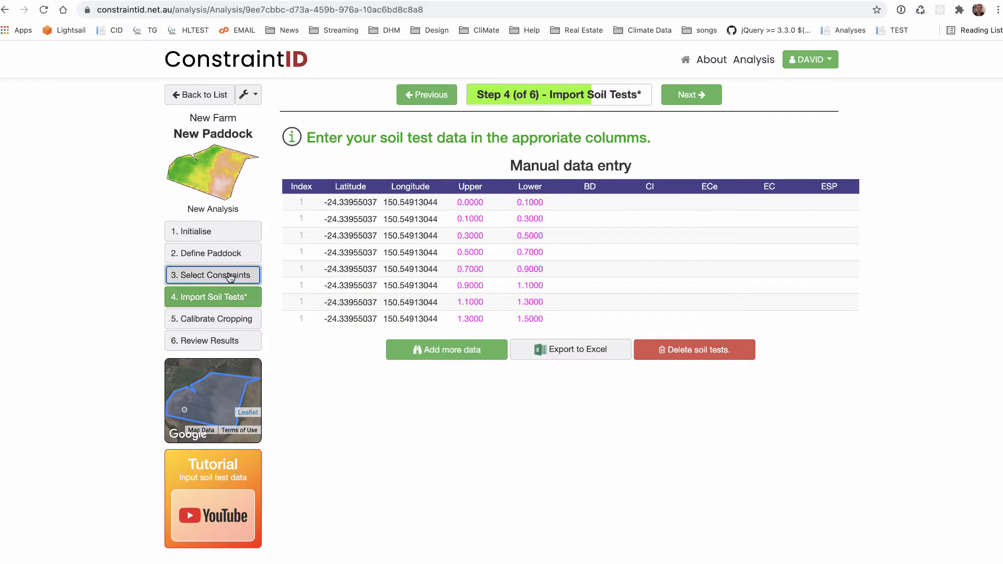
pyautogui.click(230, 275)
pyautogui.click(666, 193)
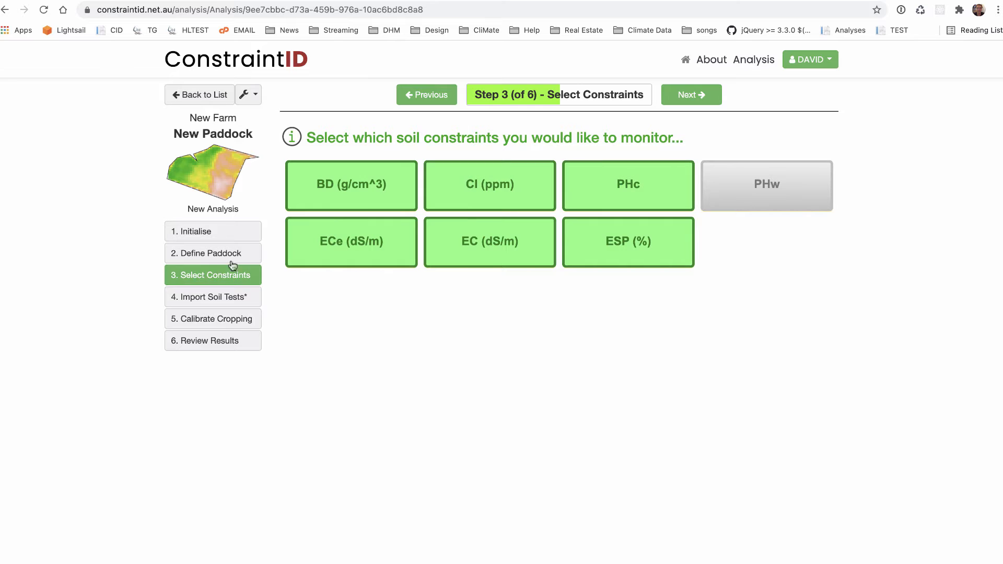
pyautogui.click(222, 298)
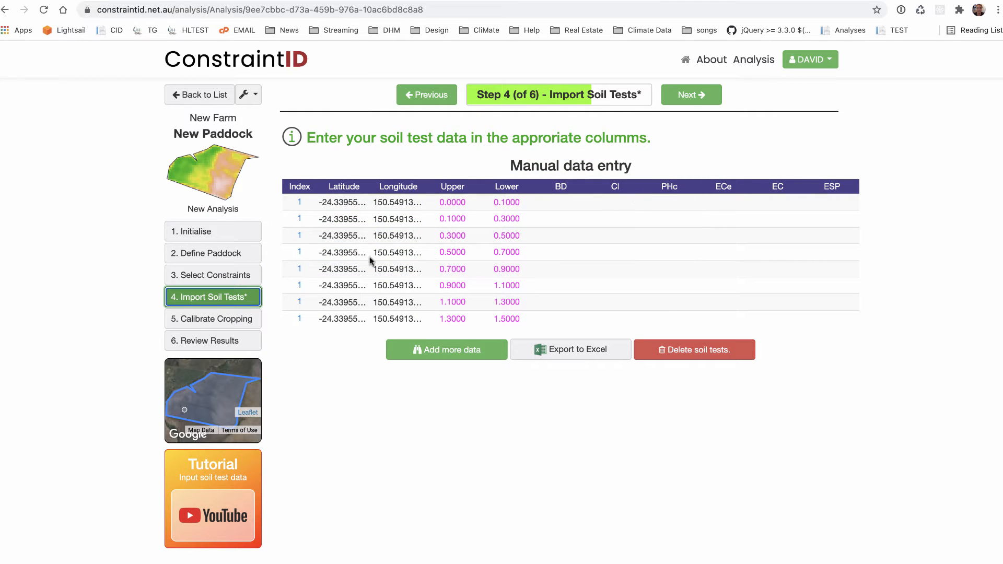
# Remove PHc from the monitored soil constraints and go back to the manual data entry table.
pyautogui.click(237, 272)
pyautogui.click(633, 192)
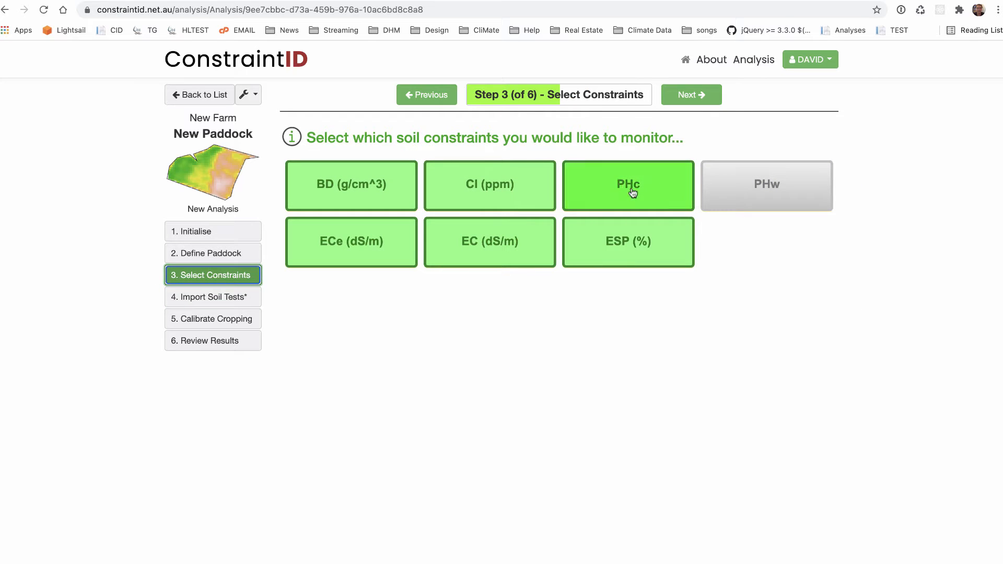
pyautogui.click(230, 296)
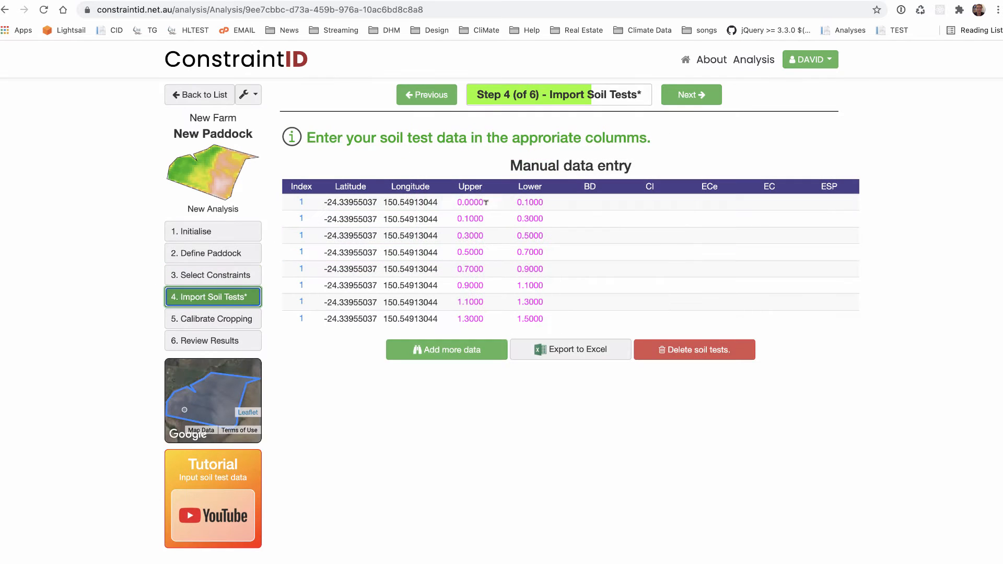
# Enter a BD value of 1 for the 0.1–0.3, 0.5–0.7 and 0.9–1.1 depth rows.
pyautogui.click(597, 197)
pyautogui.click(604, 203)
pyautogui.click(592, 217)
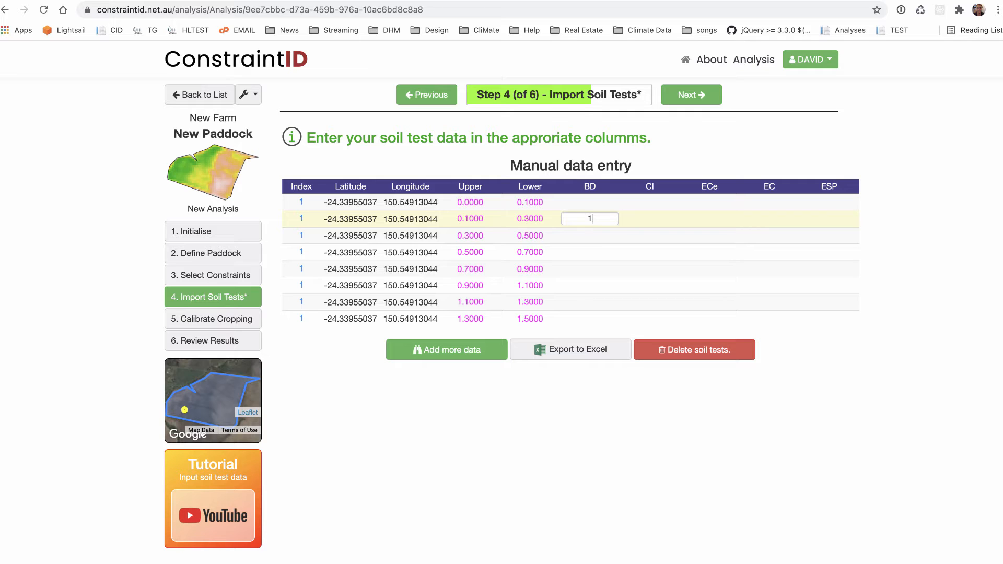
pyautogui.click(590, 236)
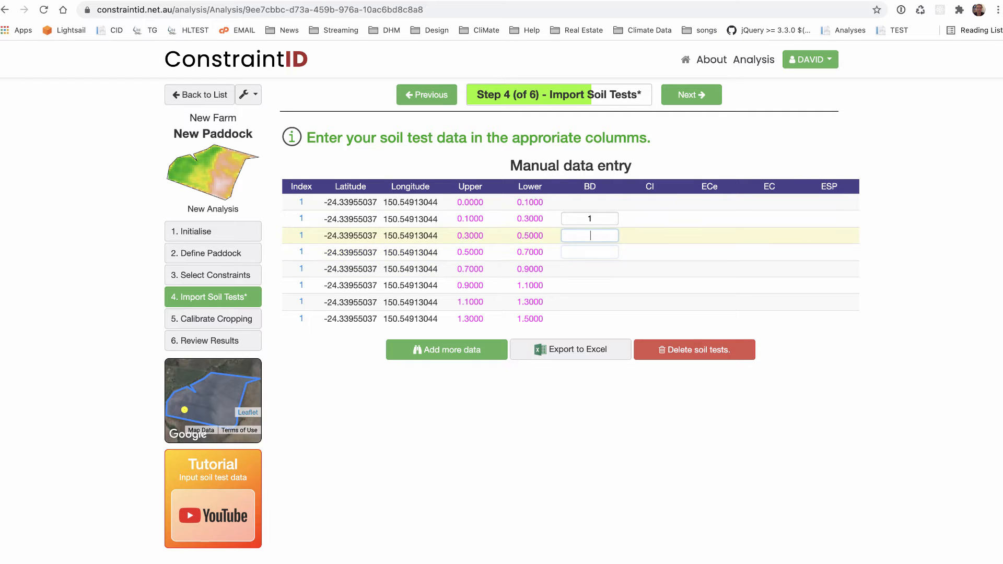
pyautogui.press('Down')
pyautogui.press('Down')
pyautogui.press('Down')
pyautogui.press('Up')
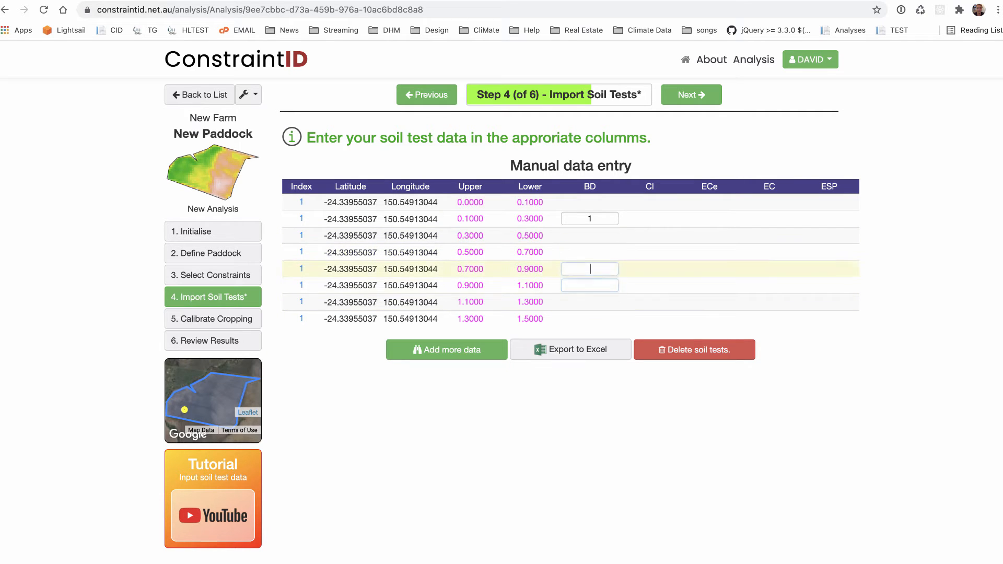
pyautogui.press('Up')
pyautogui.press('Down')
pyautogui.press('Down')
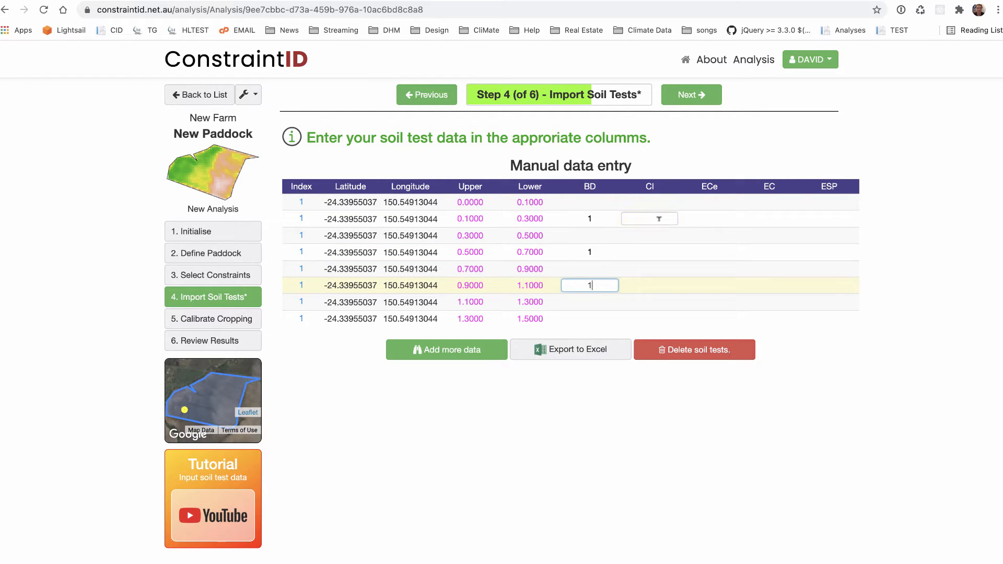
pyautogui.click(658, 216)
pyautogui.press('Tab')
pyautogui.click(654, 217)
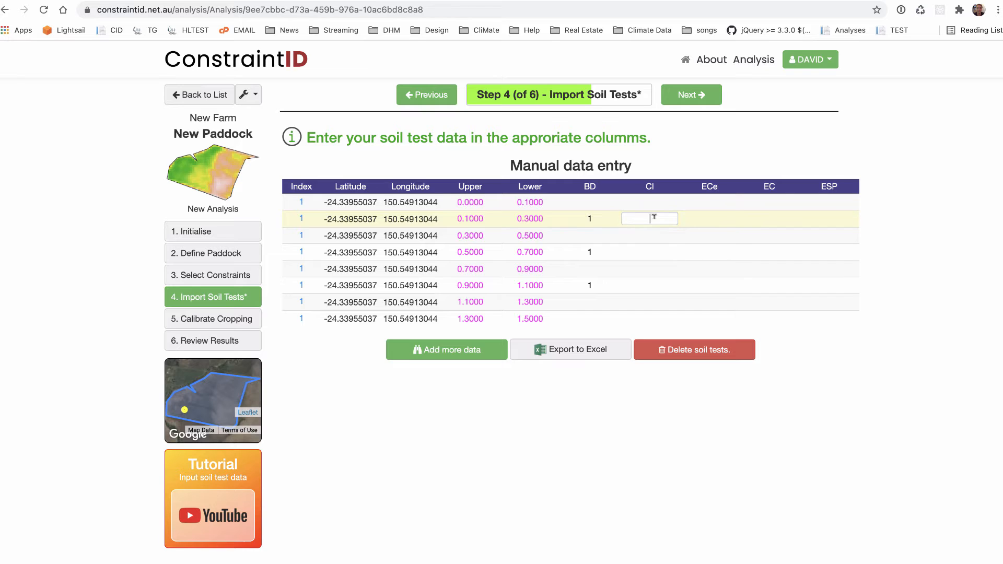
pyautogui.press('Tab')
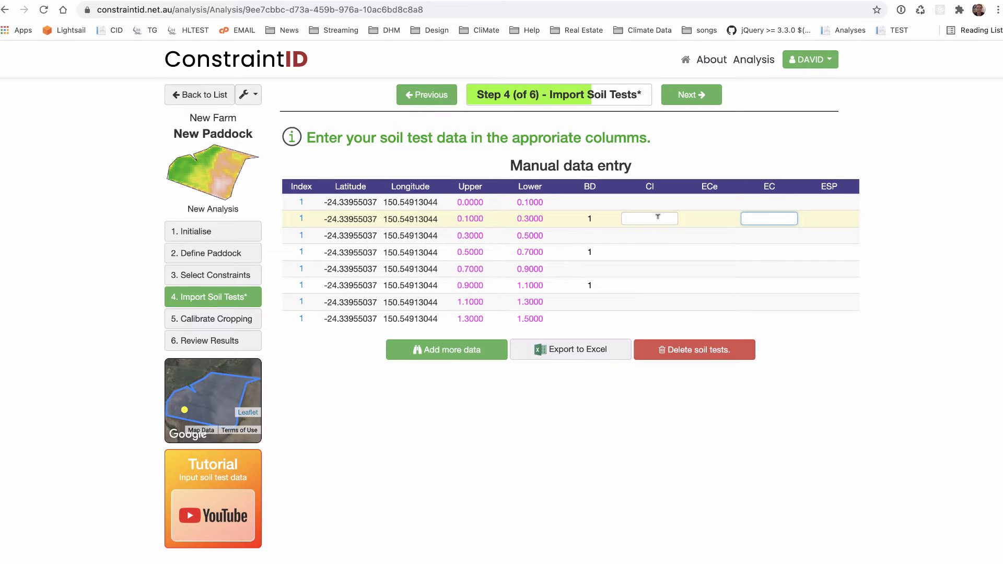
pyautogui.hotkey('shift', 'Tab')
pyautogui.hotkey('shift', 'Tab')
pyautogui.hotkey('shift', 'Tab')
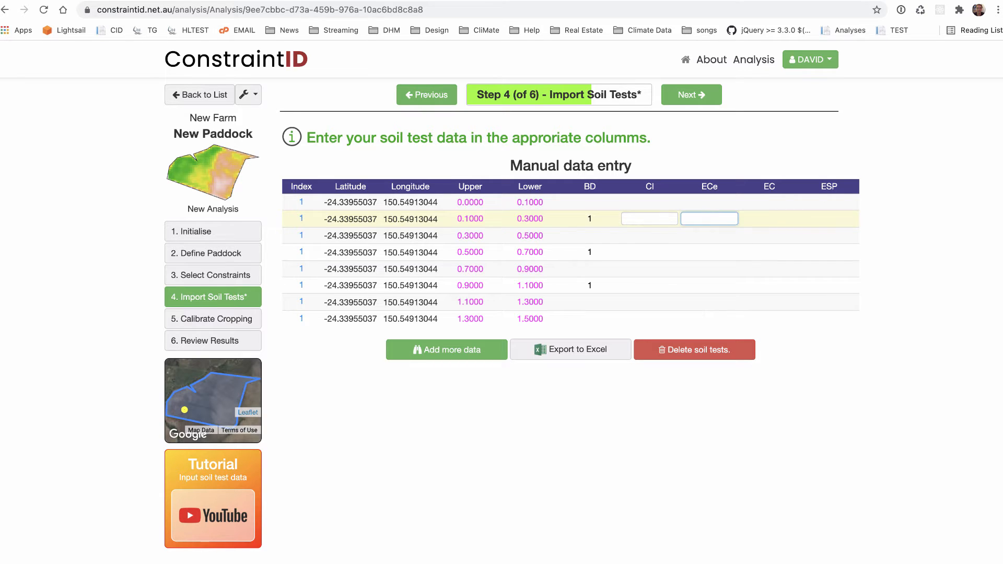
pyautogui.press('Tab')
pyautogui.press('Tab')
pyautogui.press('Tab')
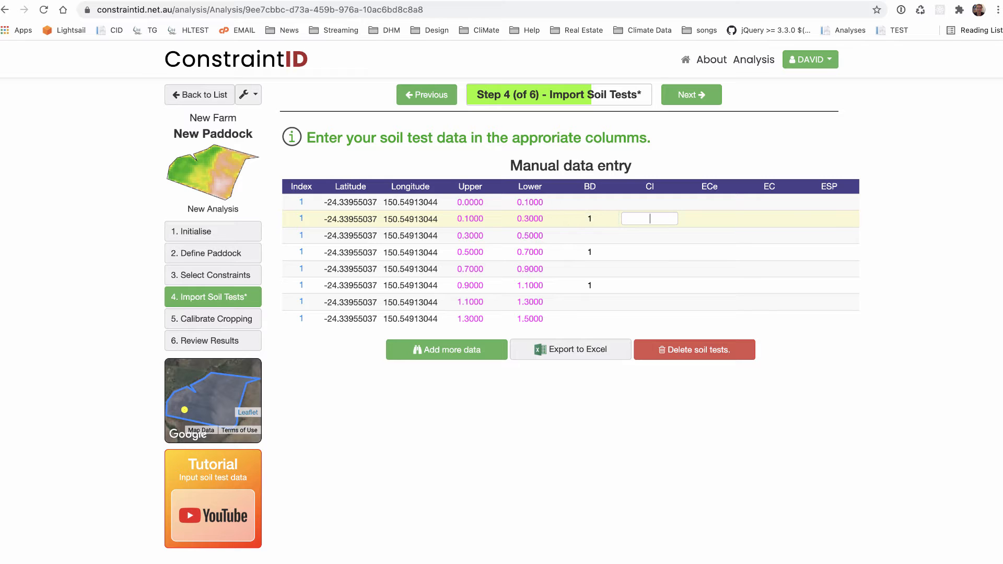
pyautogui.press('Down')
pyautogui.press('Down')
pyautogui.press('Down')
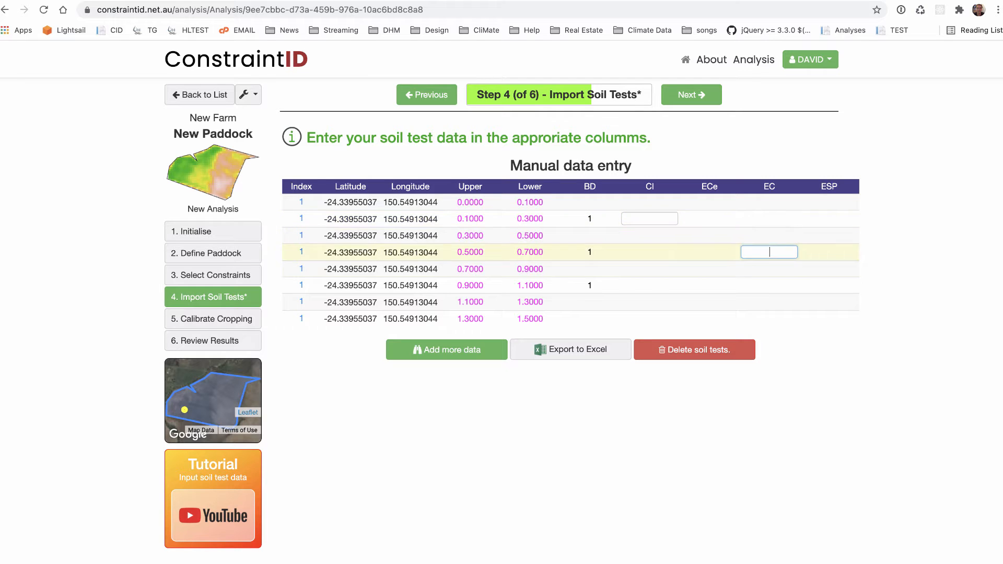
pyautogui.press('Up')
pyautogui.press('Up')
pyautogui.press('Up')
pyautogui.press('Left')
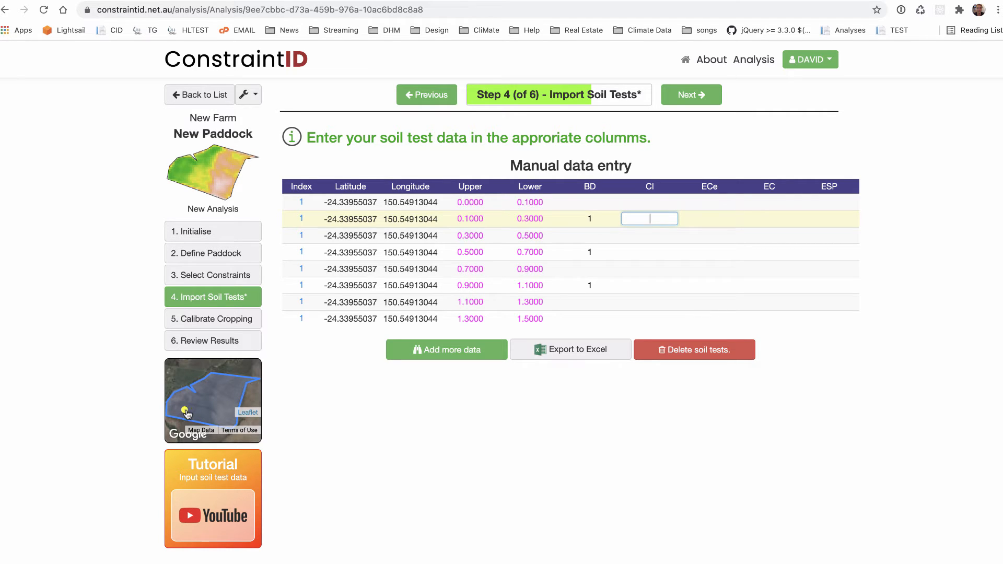
# Move the soil test to the paddock's northeastern part, at about latitude -24.33638, longitude 150.55698.
pyautogui.click(428, 222)
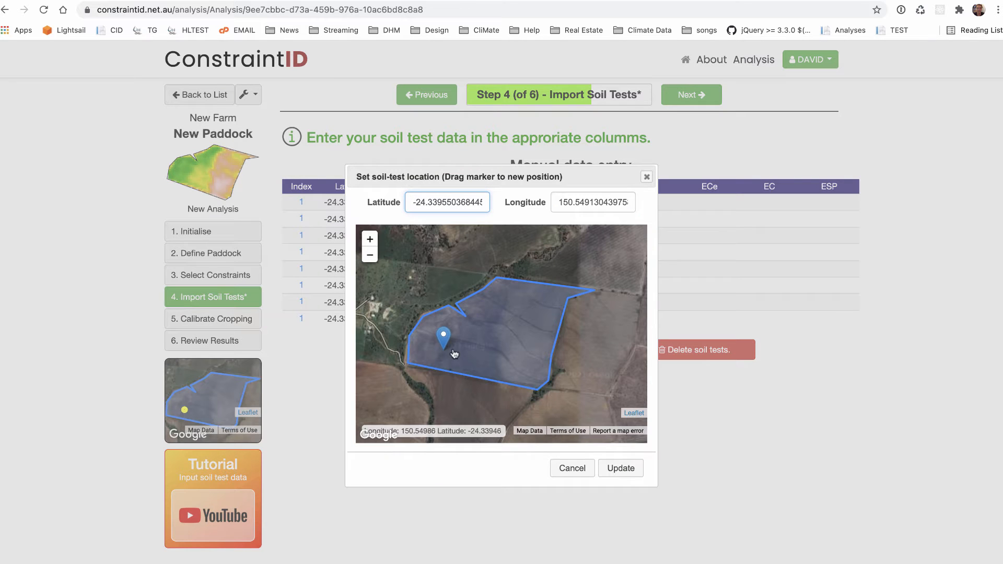
pyautogui.moveTo(448, 336)
pyautogui.mouseDown()
pyautogui.moveTo(473, 352)
pyautogui.moveTo(556, 283)
pyautogui.mouseUp()
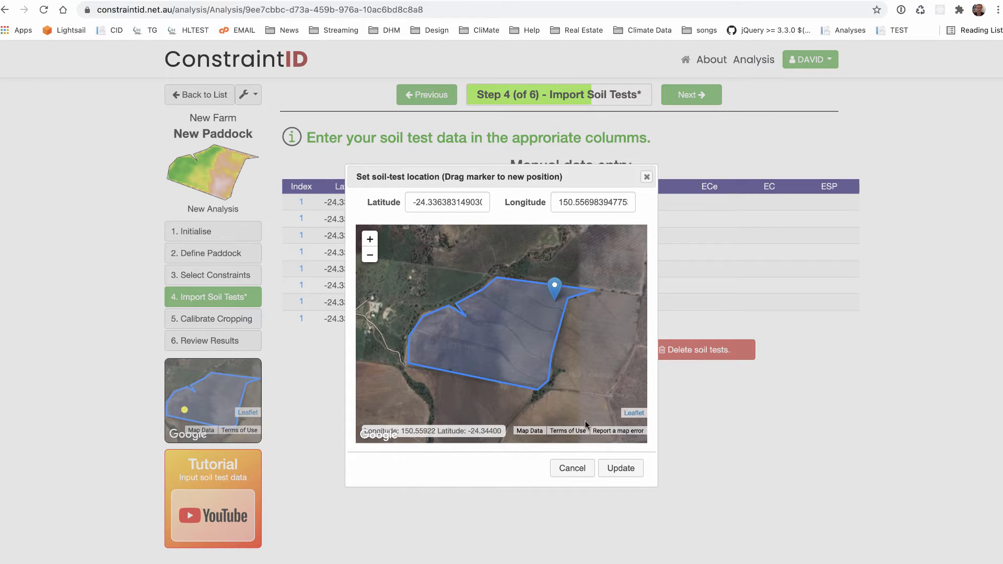
pyautogui.click(620, 468)
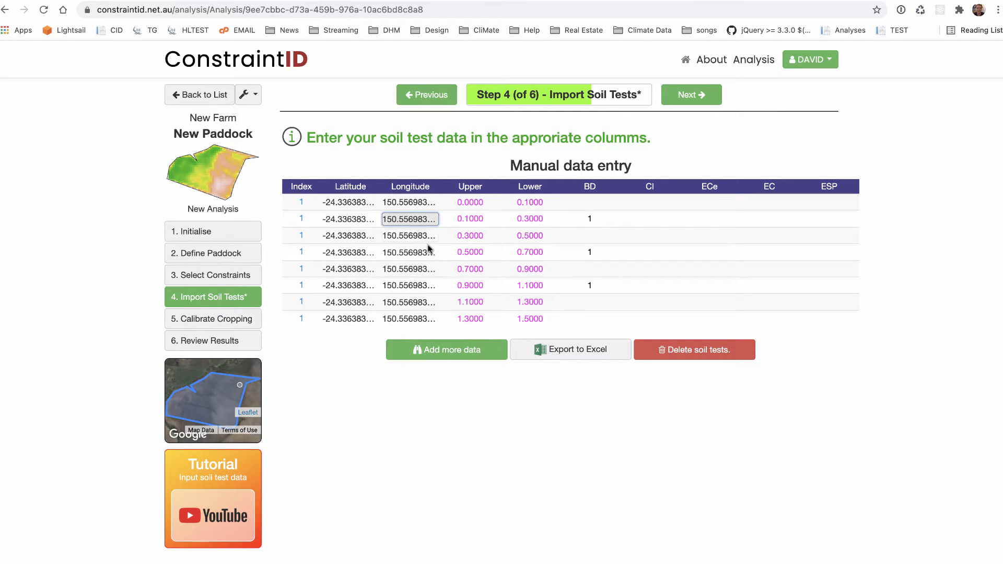
# Add two soil tests in the paddock, at about latitude -24.33978, longitude 150.54926, and latitude -24.34080, longitude 150.55458.
pyautogui.click(450, 354)
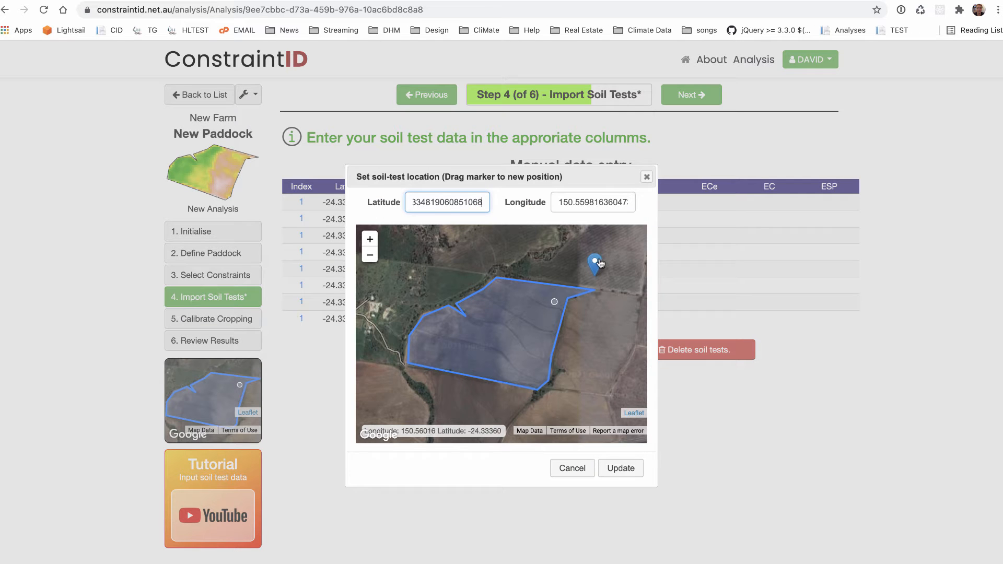
pyautogui.moveTo(599, 264); pyautogui.dragTo(449, 341)
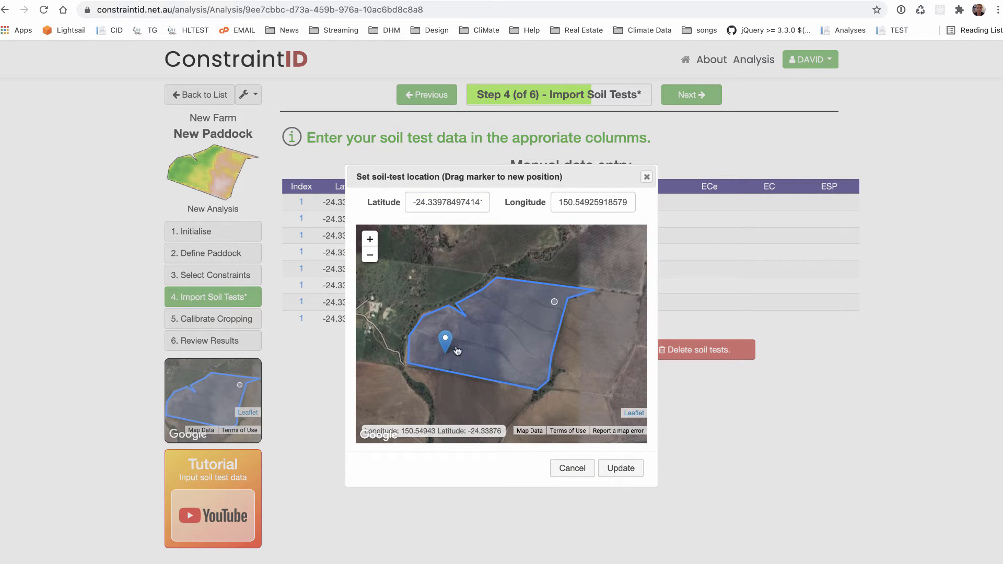
pyautogui.click(624, 472)
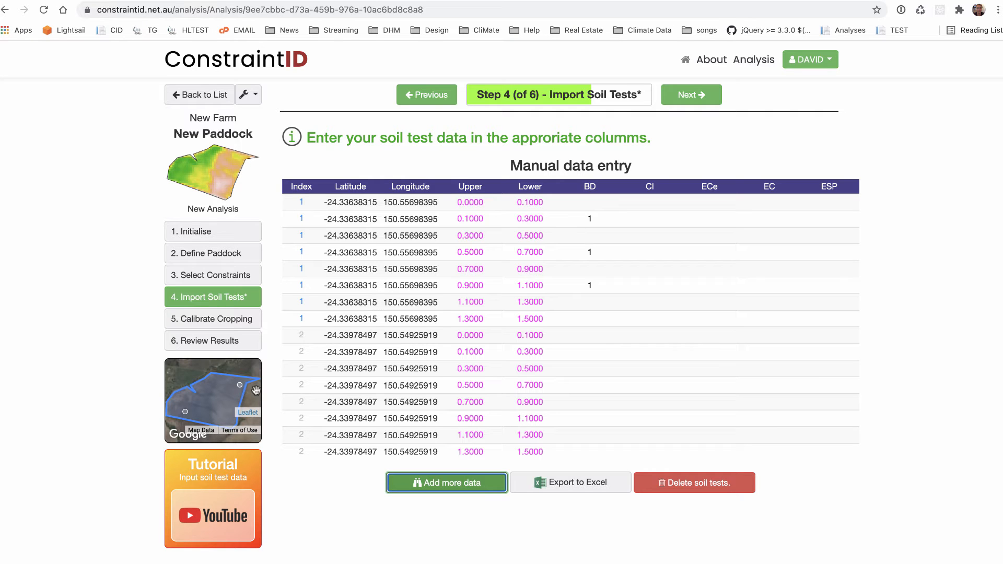
pyautogui.click(454, 482)
pyautogui.moveTo(595, 264); pyautogui.dragTo(521, 357)
pyautogui.click(621, 468)
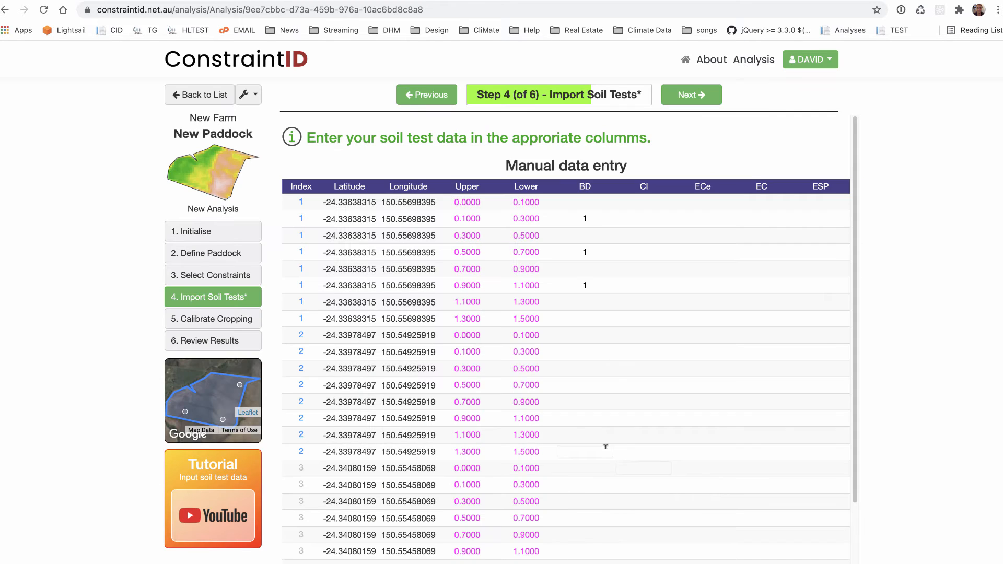
# Highlight the table rows of soil tests 1, 3 and 2 in turn by selecting their points on the overview map.
pyautogui.scroll(-2, 528, 366)
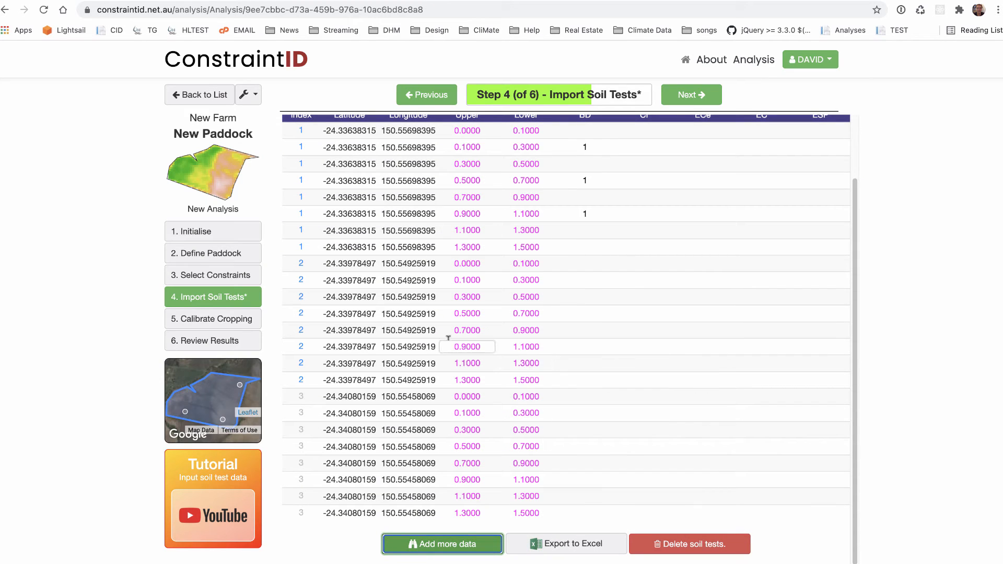
pyautogui.click(241, 387)
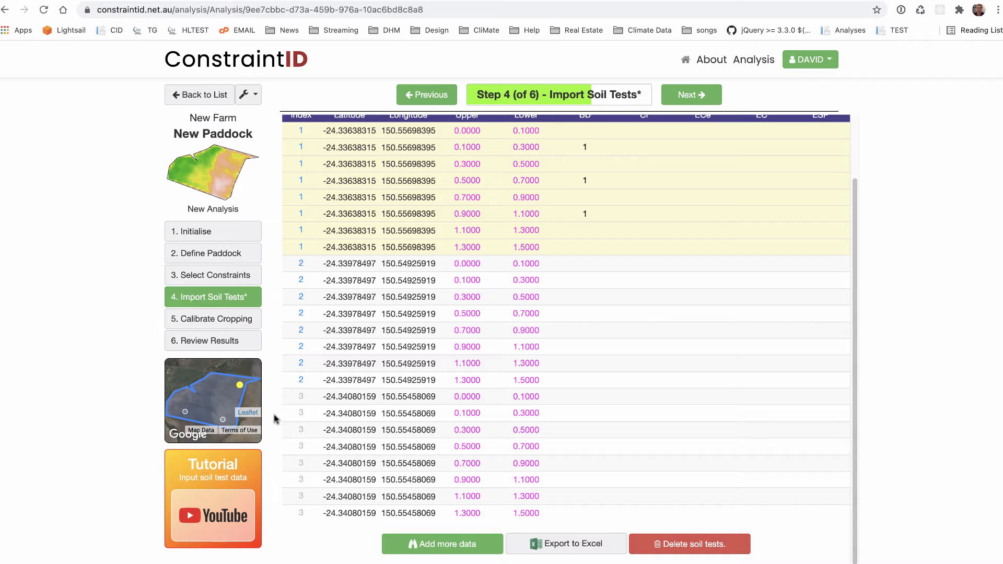
pyautogui.click(223, 420)
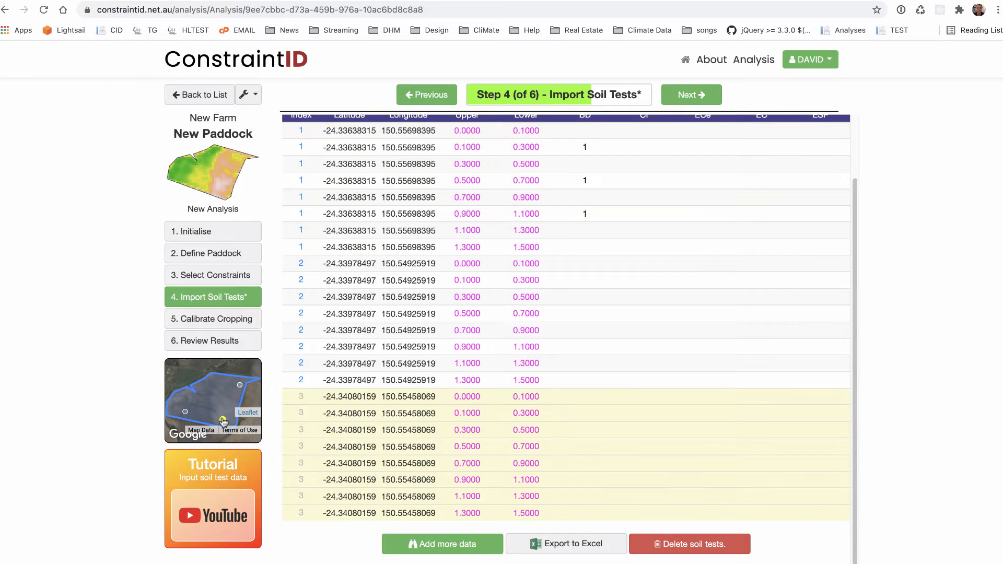
pyautogui.click(186, 413)
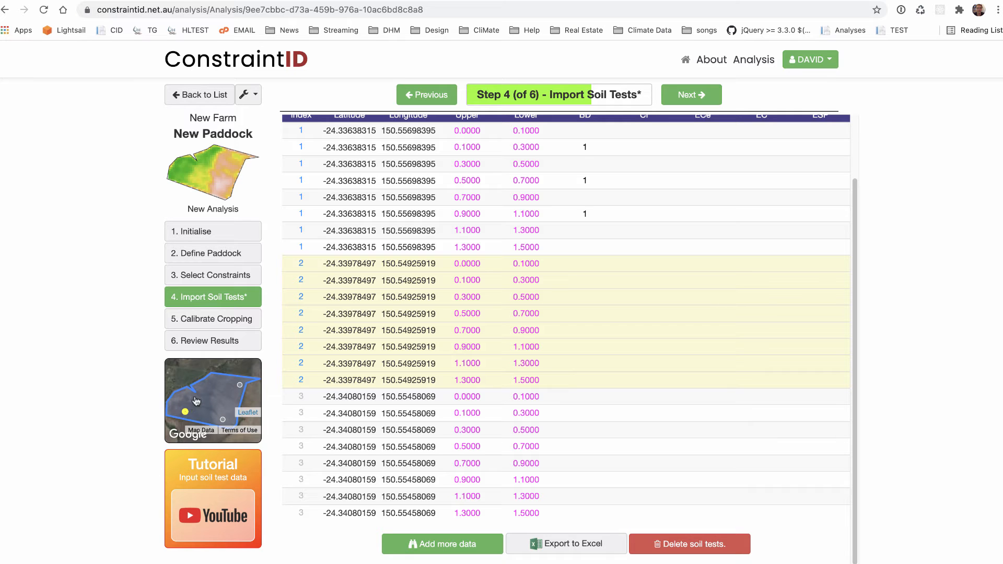
# Delete all manually entered soil tests from the analysis.
pyautogui.scroll(2, 556, 316)
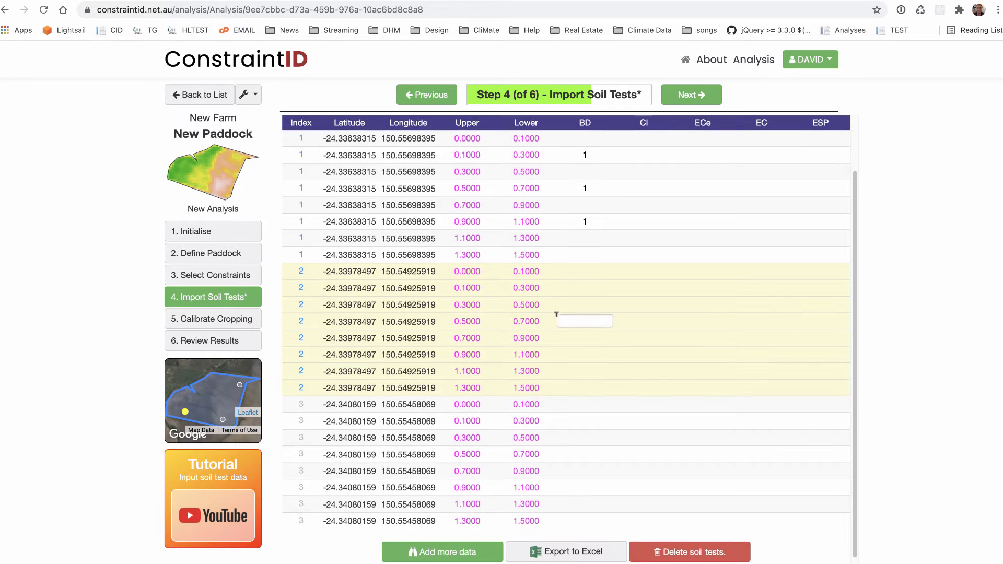
pyautogui.scroll(-2, 579, 268)
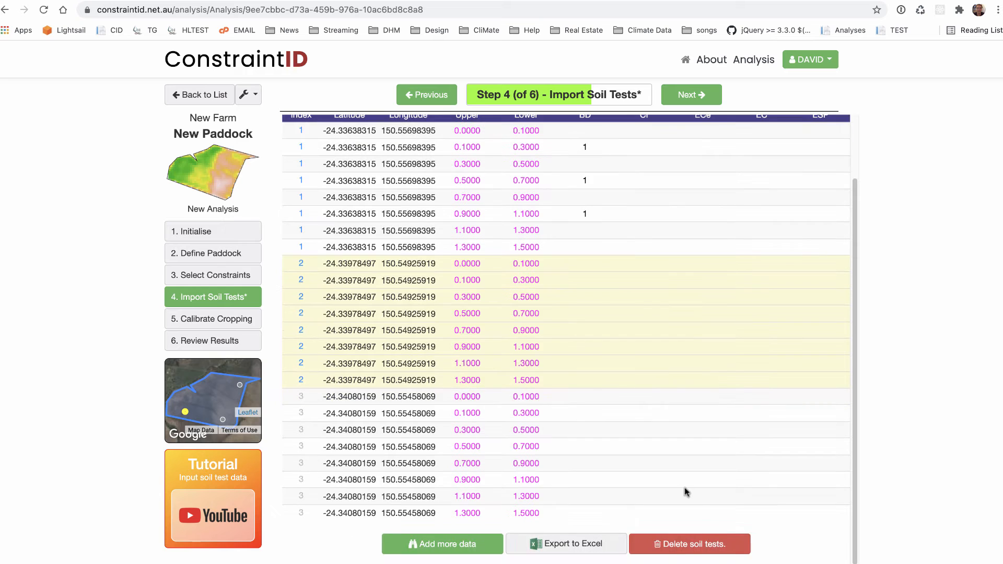
pyautogui.click(695, 547)
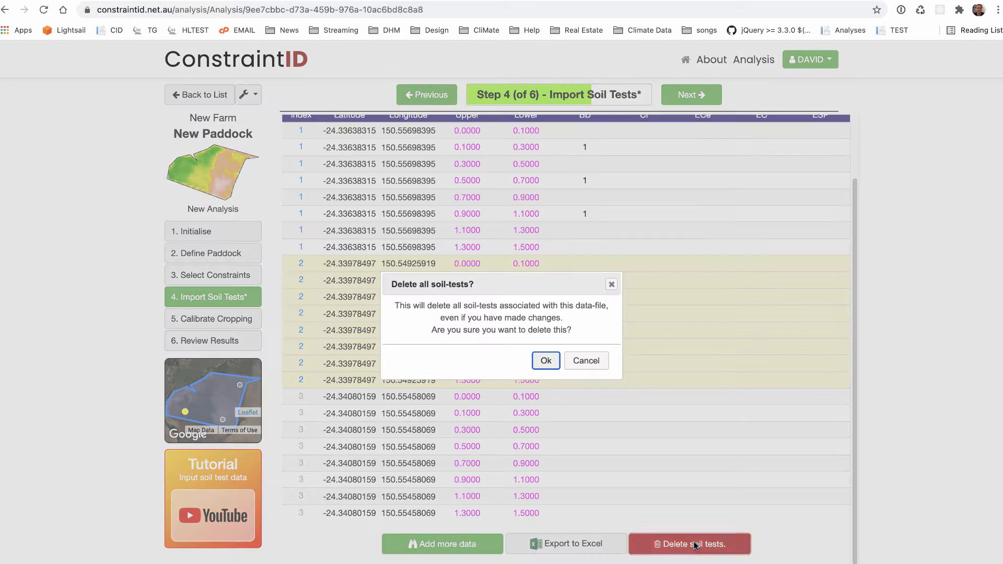
pyautogui.click(546, 361)
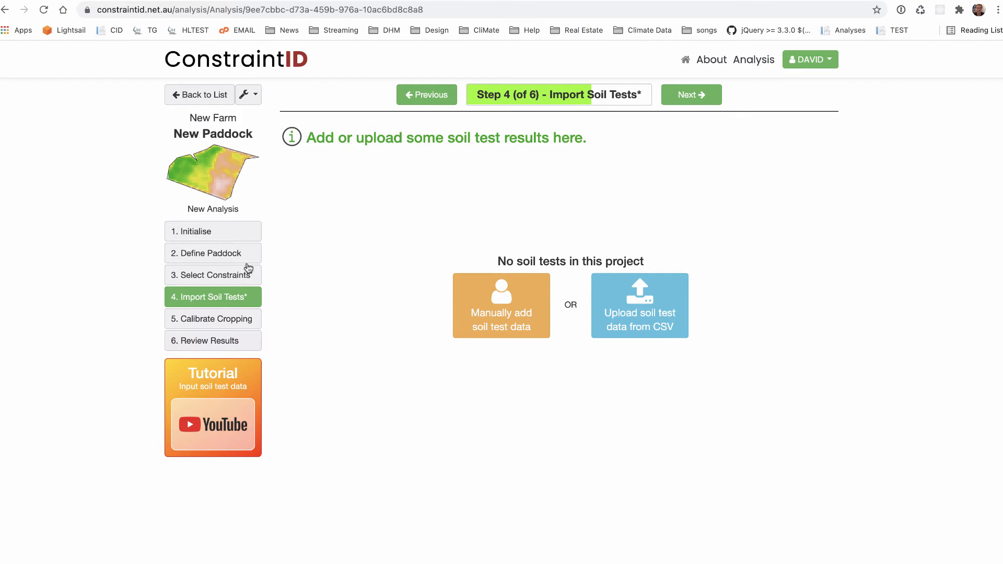
# Open the CSV soil-test import and examine its formatting rules and sample file format.
pyautogui.click(638, 309)
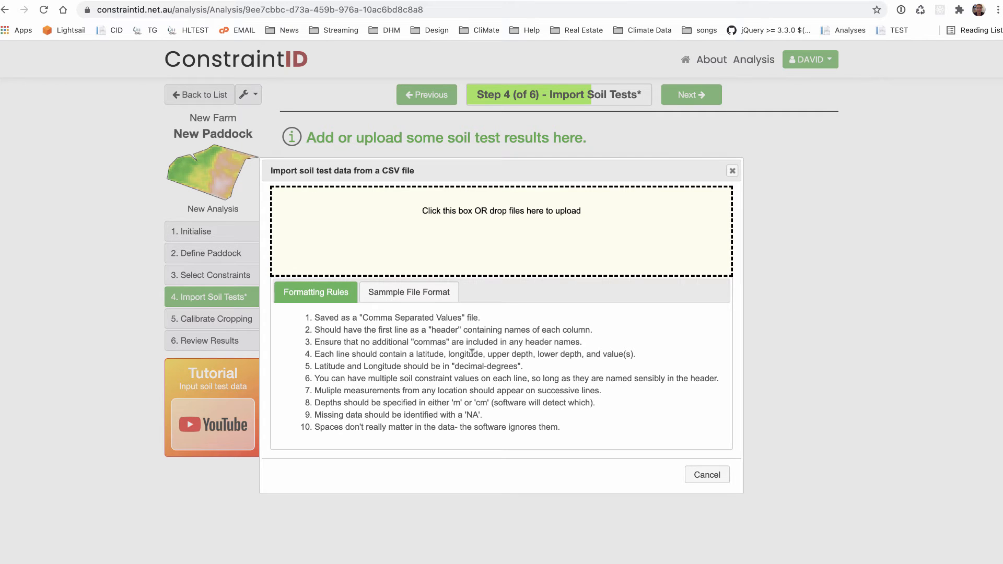
pyautogui.moveTo(422, 352); pyautogui.dragTo(569, 353)
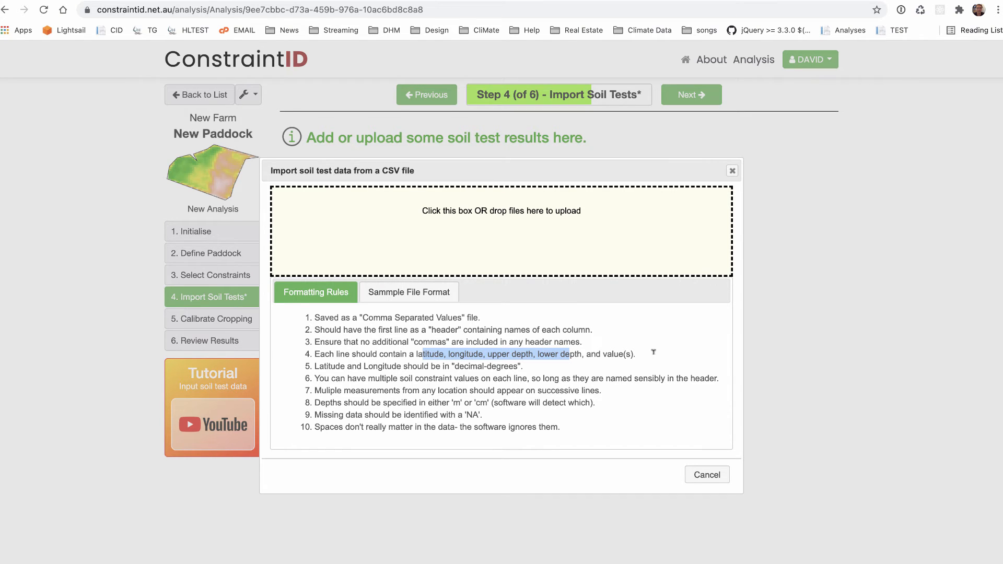
pyautogui.moveTo(519, 366); pyautogui.dragTo(416, 365)
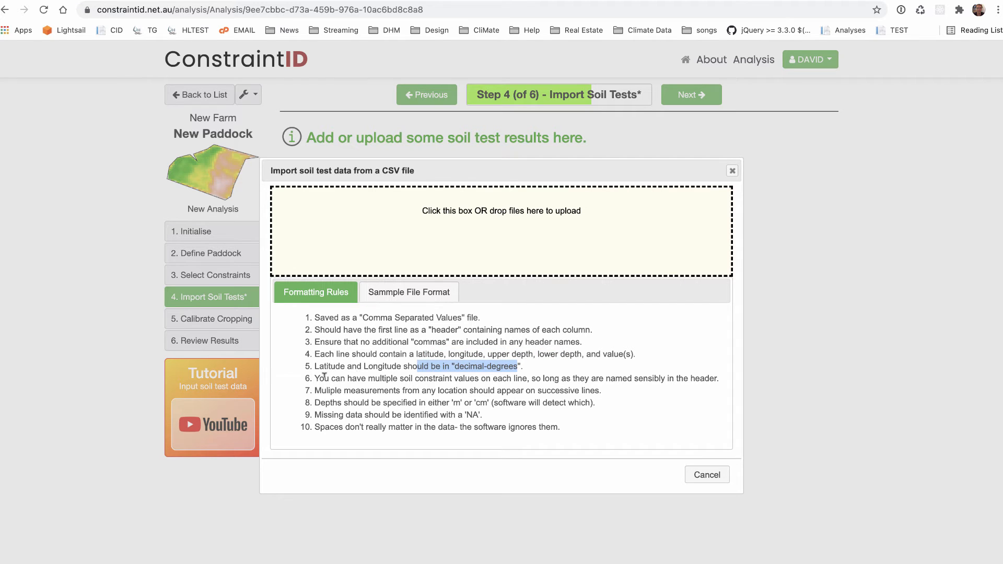
pyautogui.moveTo(320, 378); pyautogui.dragTo(328, 377)
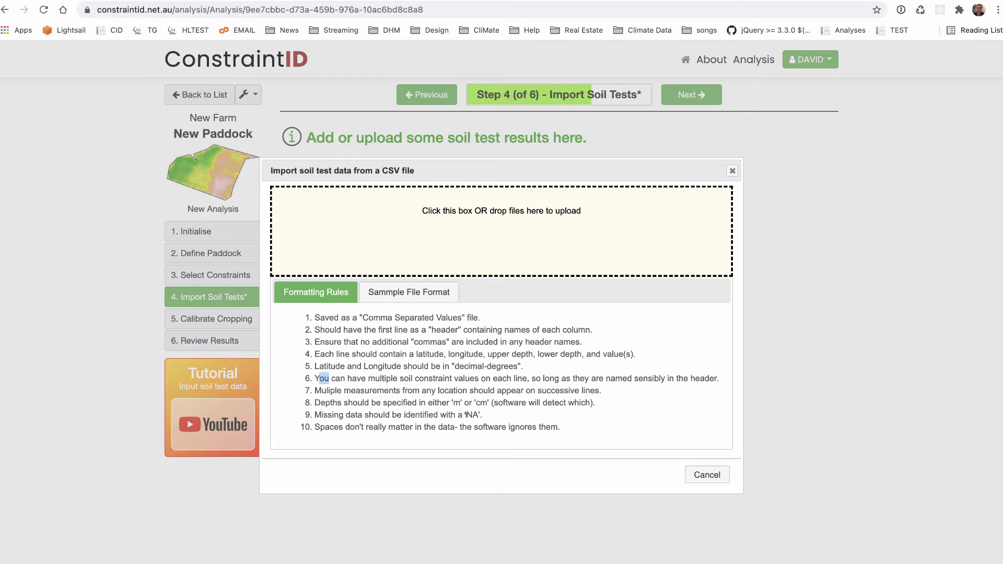
pyautogui.moveTo(466, 414); pyautogui.dragTo(479, 414)
pyautogui.click(417, 295)
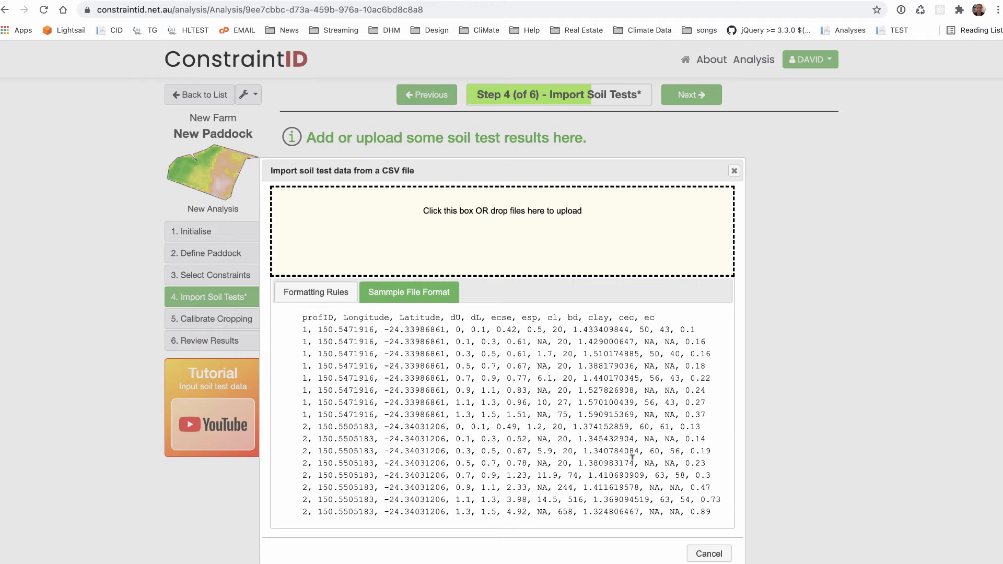
pyautogui.click(324, 295)
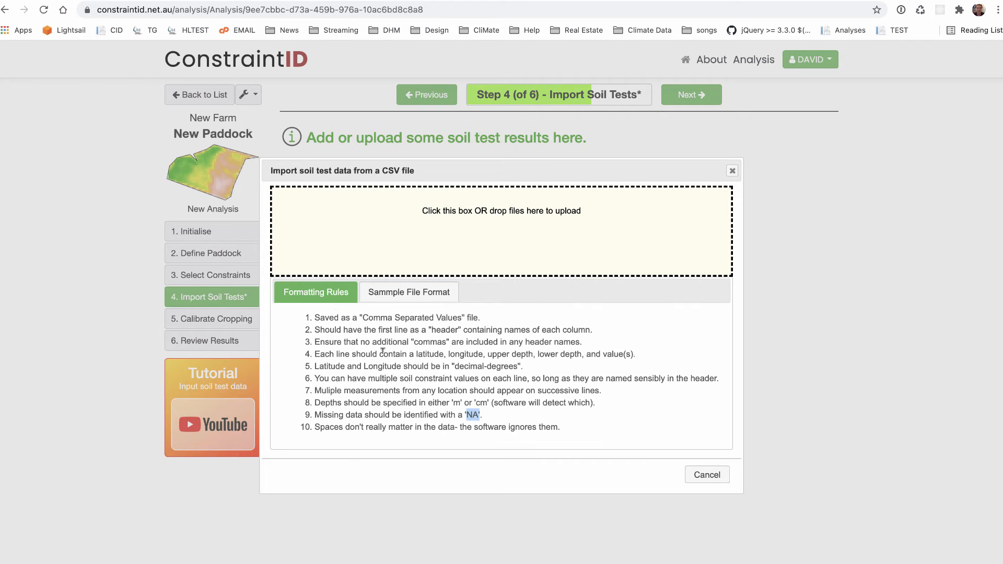
# Import the soil-test data from constraintID_DataTemplate.csv in the ConstraintID folder.
pyautogui.click(507, 228)
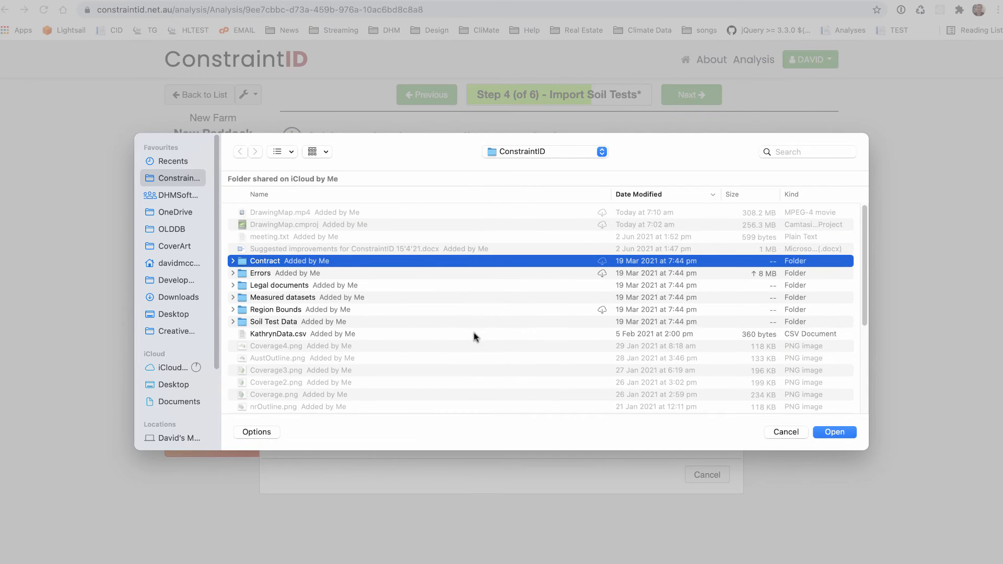
pyautogui.moveTo(866, 283); pyautogui.dragTo(871, 348)
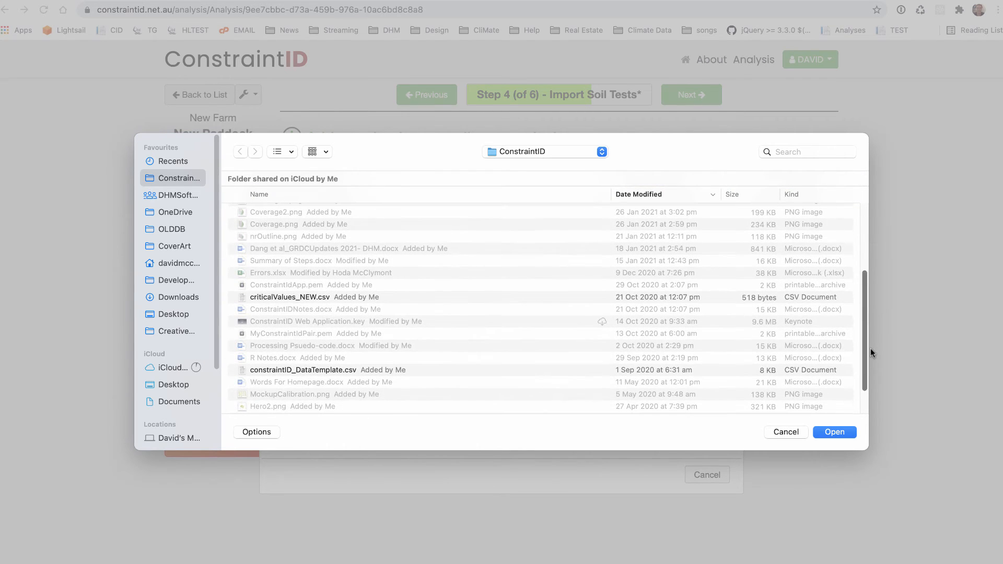
pyautogui.click(331, 369)
pyautogui.click(835, 431)
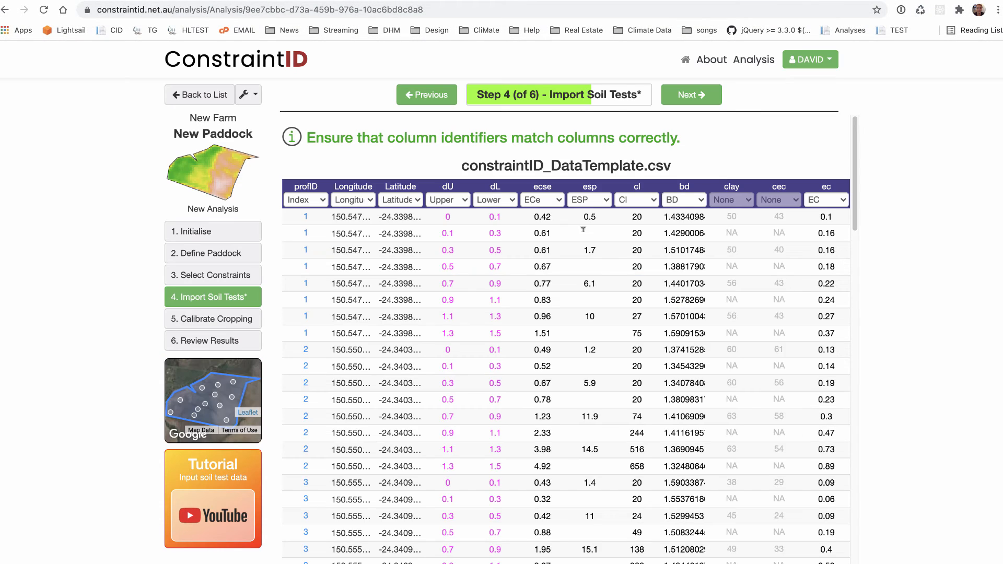
# Locate soil test 8 through the overview map and move it south to about latitude -24.3408, longitude 150.552.
pyautogui.moveTo(857, 136)
pyautogui.mouseDown()
pyautogui.moveTo(857, 473)
pyautogui.moveTo(865, 120)
pyautogui.mouseUp()
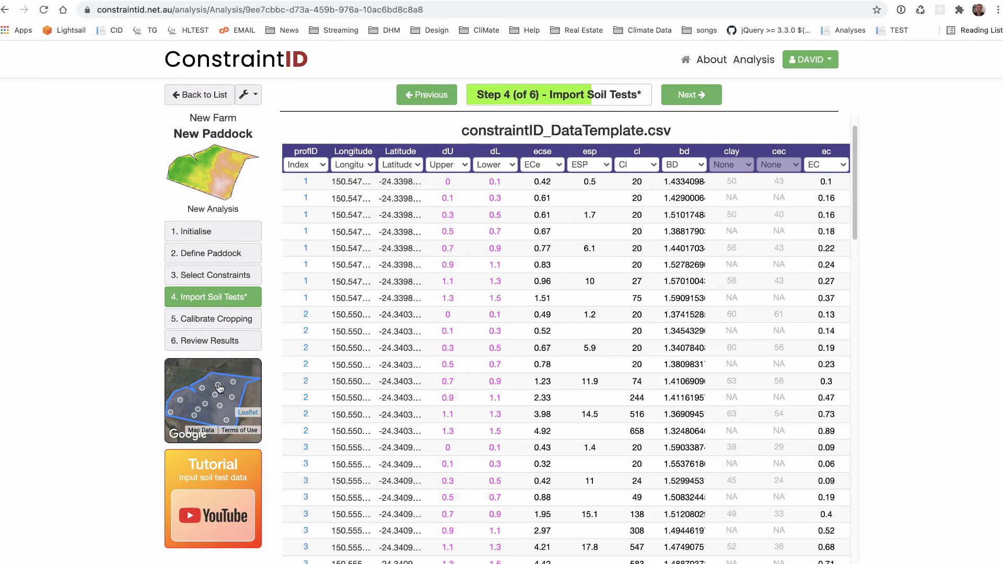
pyautogui.click(234, 384)
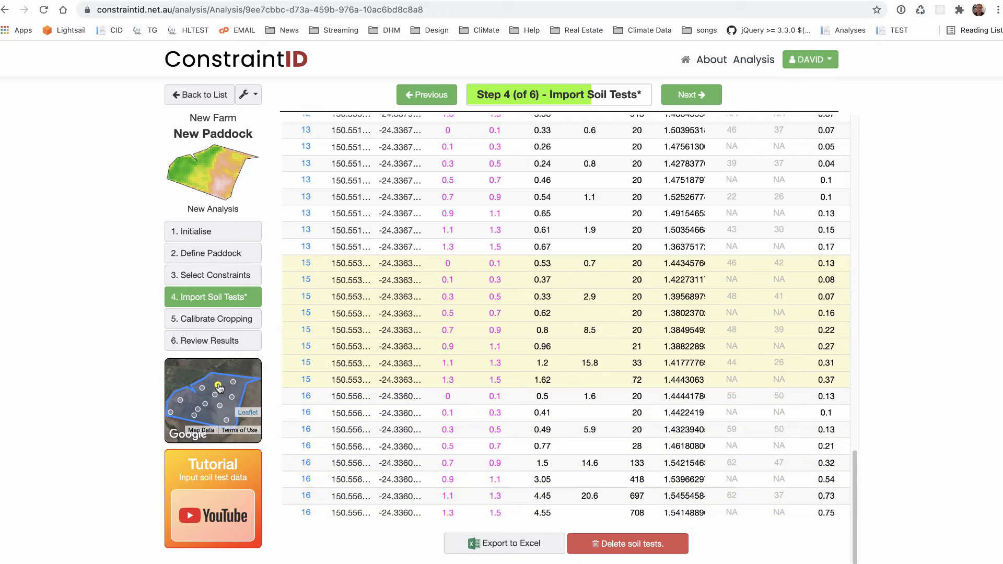
pyautogui.click(206, 406)
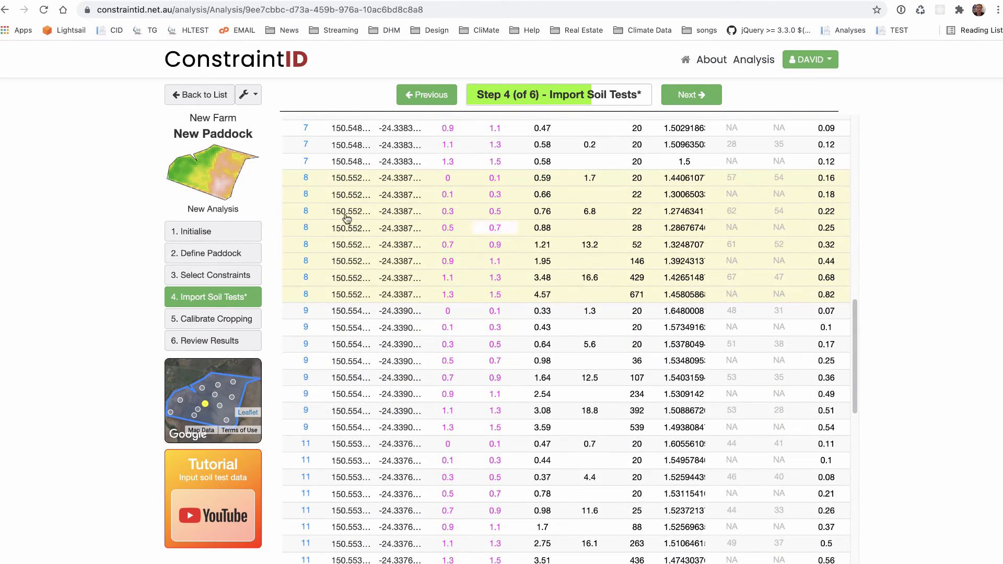
pyautogui.click(406, 197)
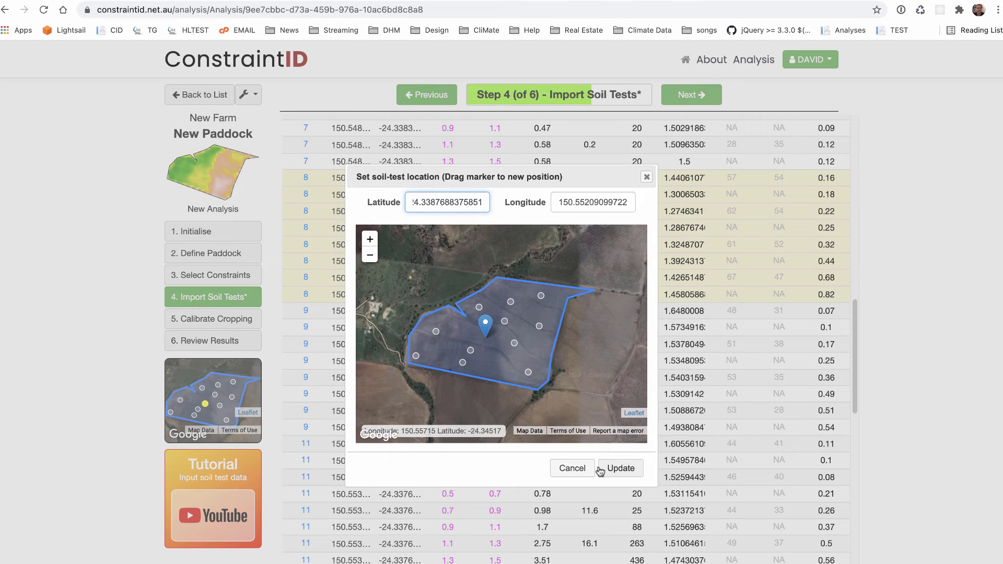
pyautogui.moveTo(489, 332); pyautogui.dragTo(494, 357)
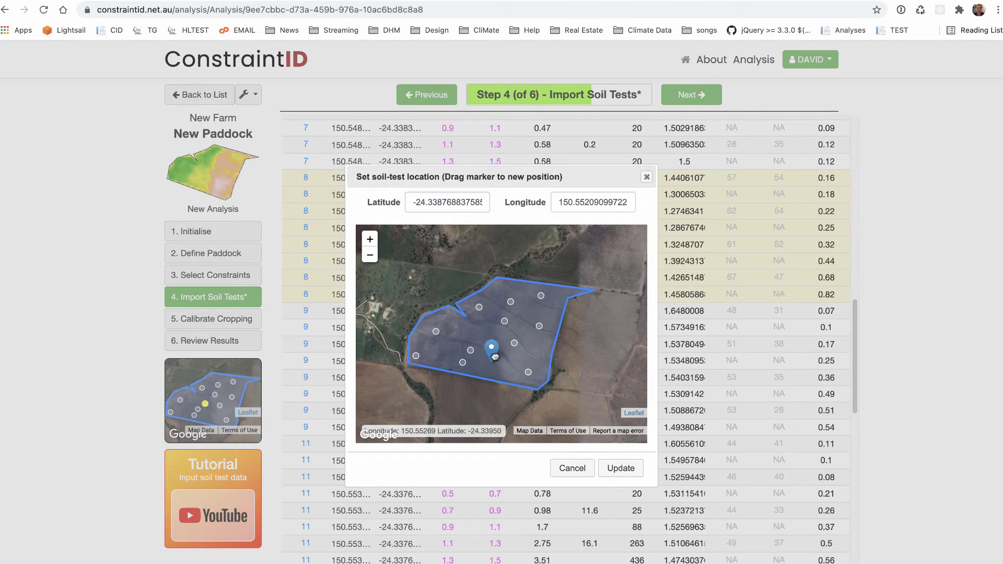
pyautogui.click(621, 468)
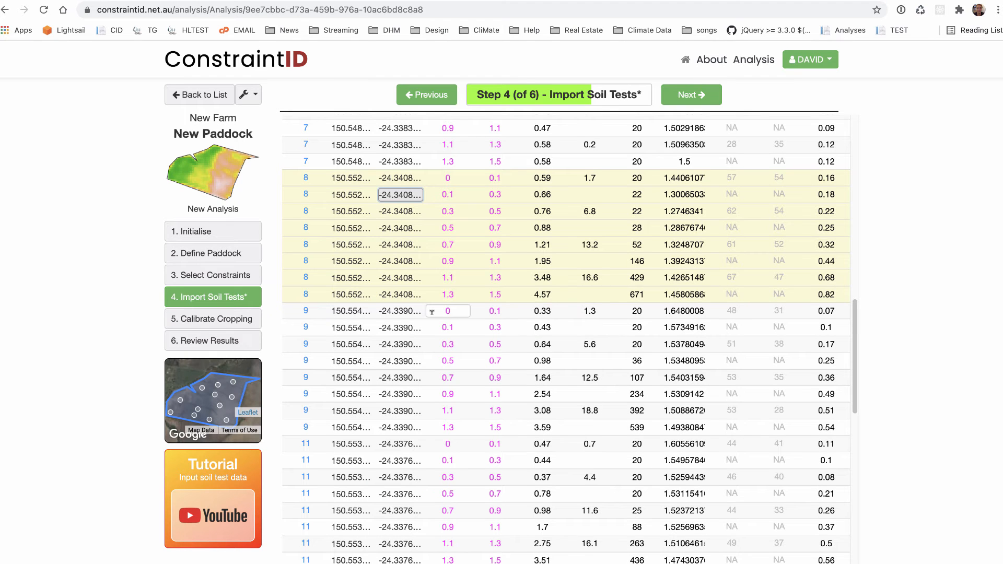
# Try assigning the BD identifier to the cec column, and assign it back to the bd column.
pyautogui.scroll(15, 432, 312)
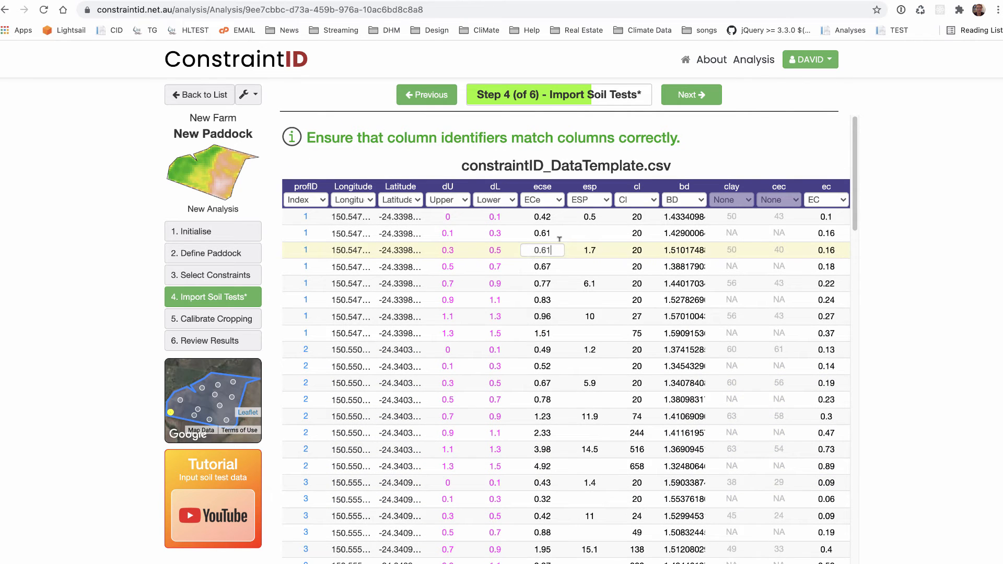
pyautogui.click(550, 251)
pyautogui.click(795, 203)
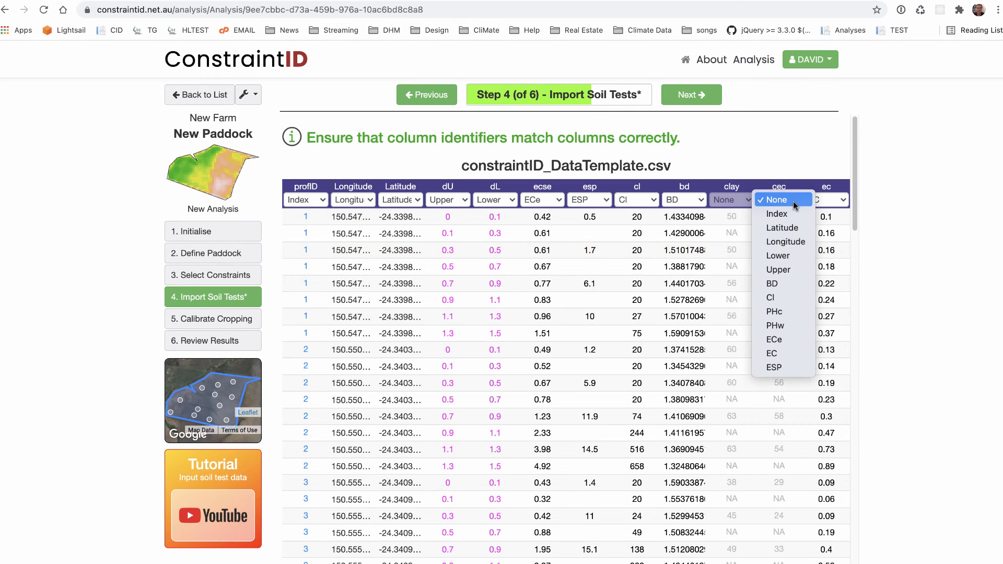
pyautogui.click(784, 283)
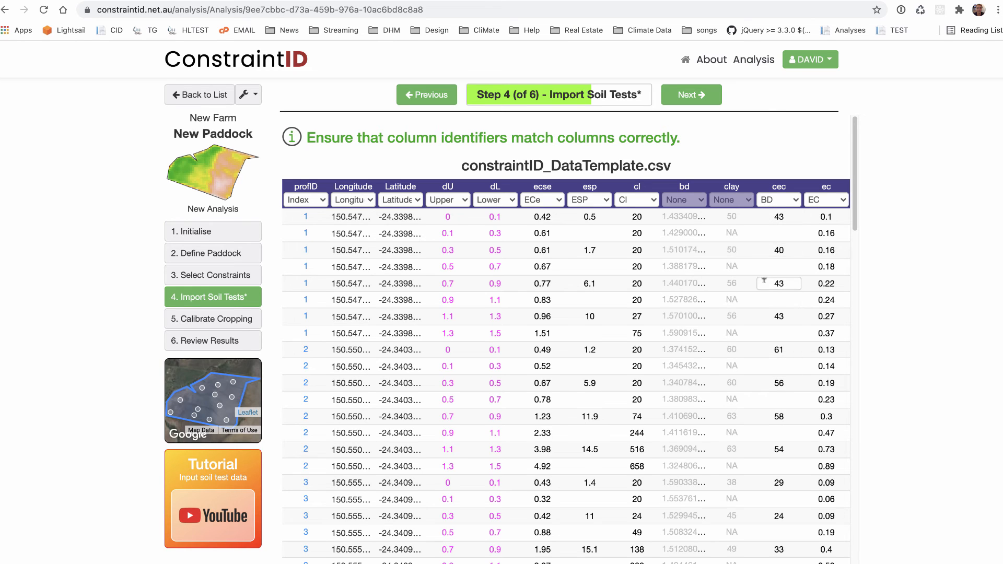
pyautogui.click(696, 200)
pyautogui.click(691, 283)
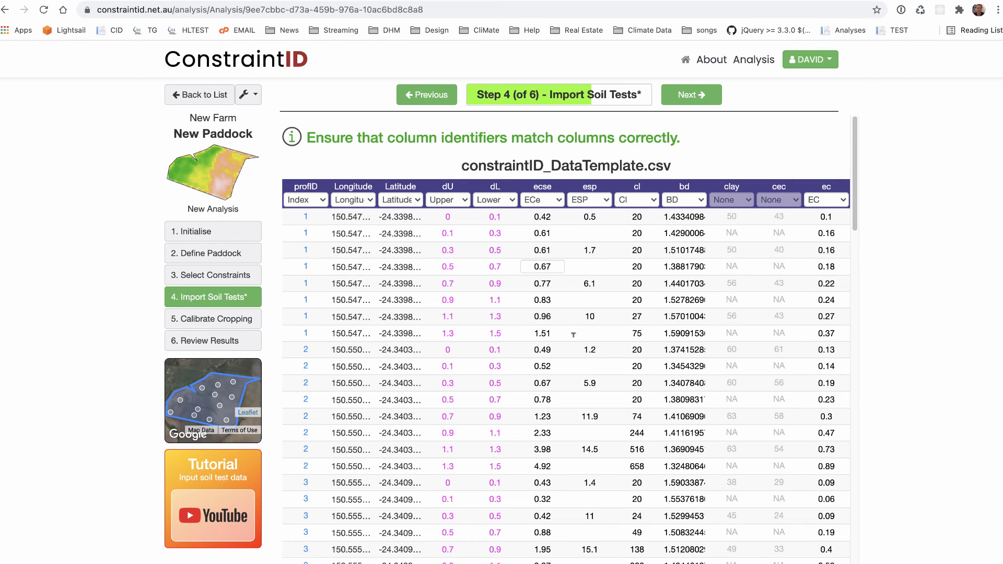
# Export the imported soil-test data to Excel.
pyautogui.scroll(-2, 572, 343)
pyautogui.scroll(-1, 573, 342)
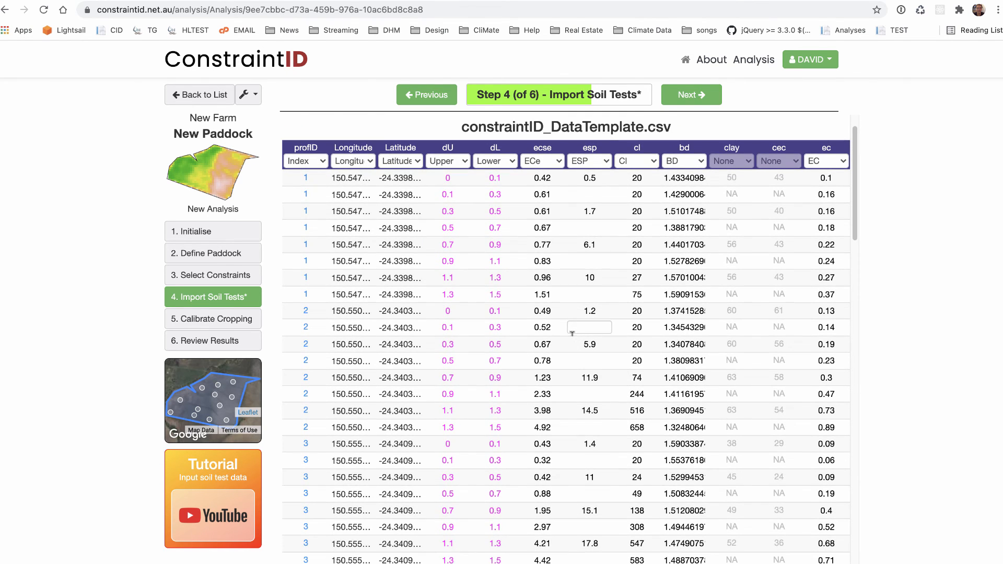
pyautogui.scroll(-15, 512, 370)
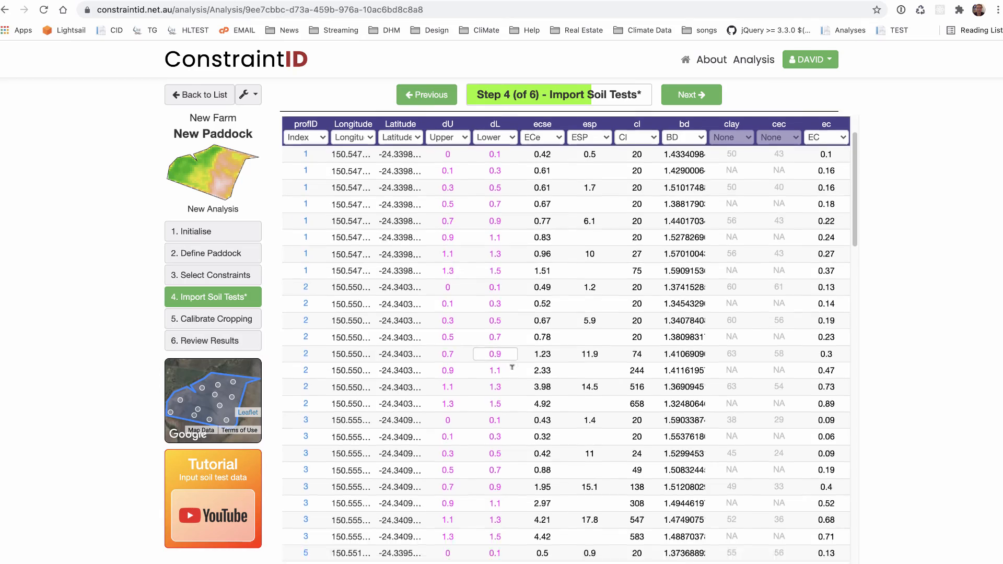
pyautogui.scroll(-8, 512, 359)
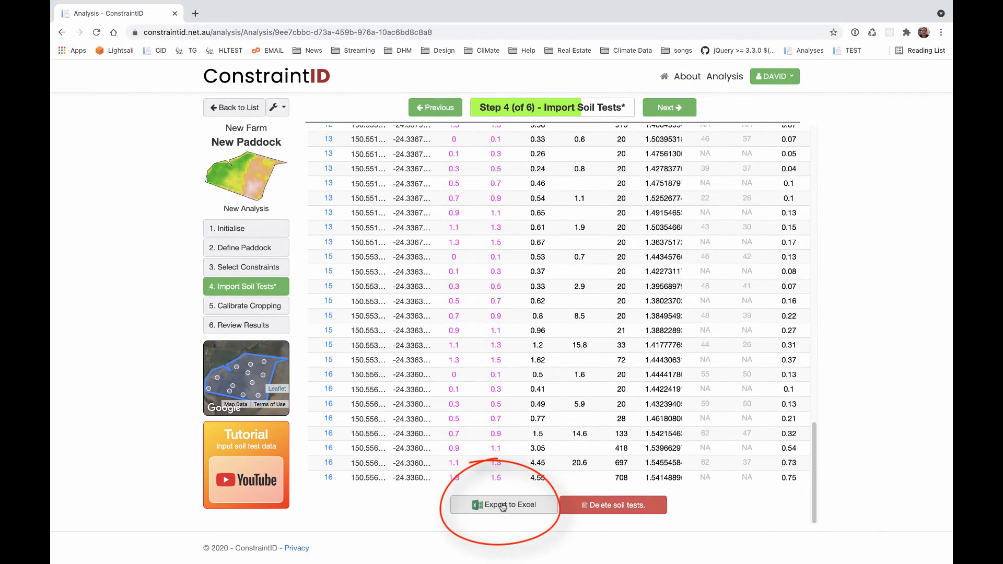
pyautogui.click(501, 506)
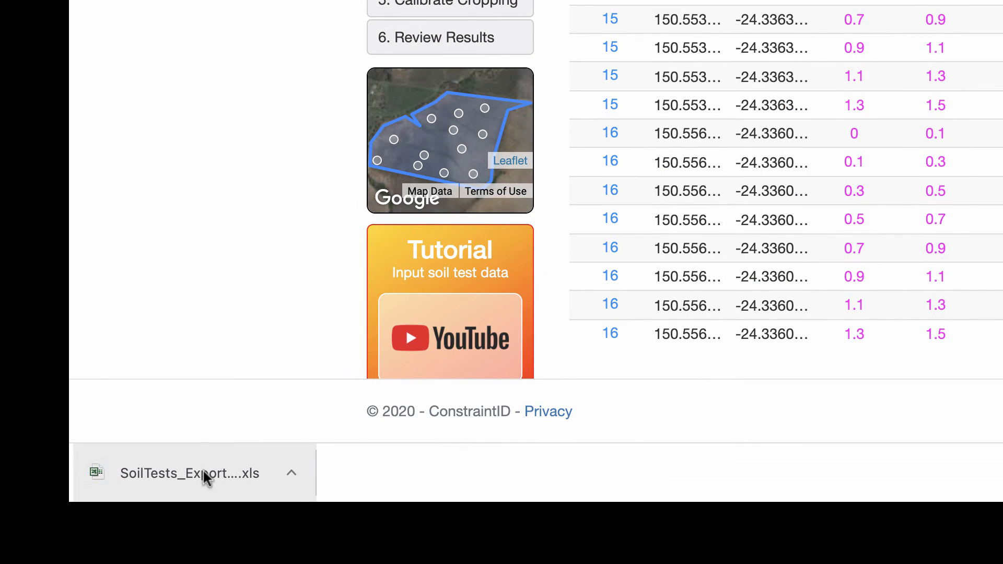
# Open the exported soil-test workbook in Excel and enlarge its window to show more rows and columns.
pyautogui.click(202, 472)
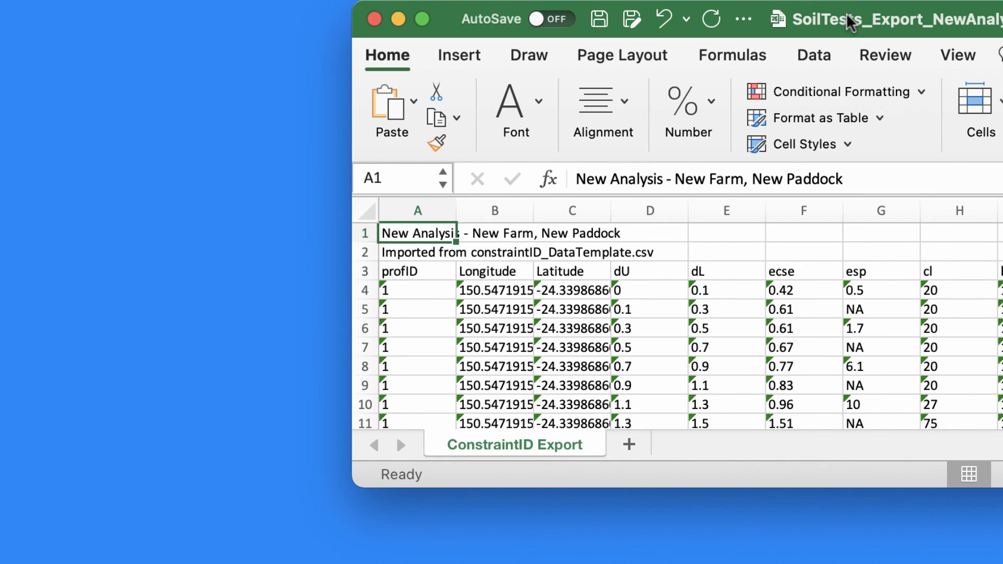
pyautogui.click(838, 19)
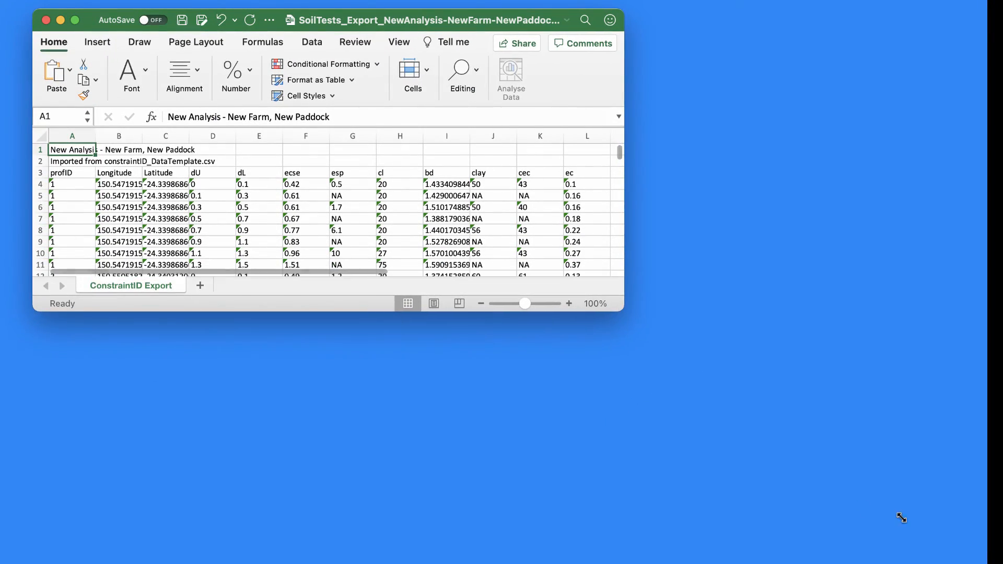
pyautogui.moveTo(902, 518); pyautogui.dragTo(934, 527)
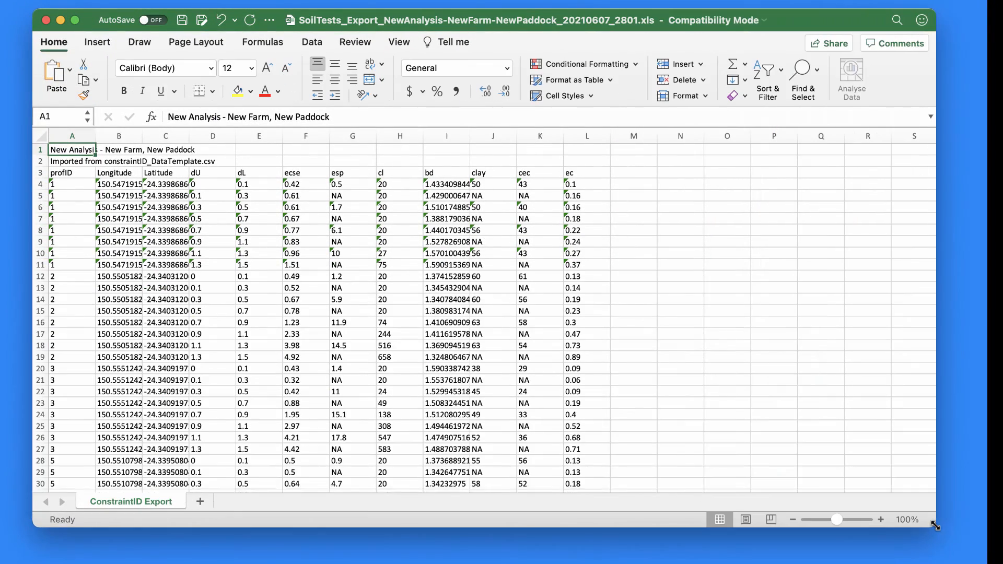